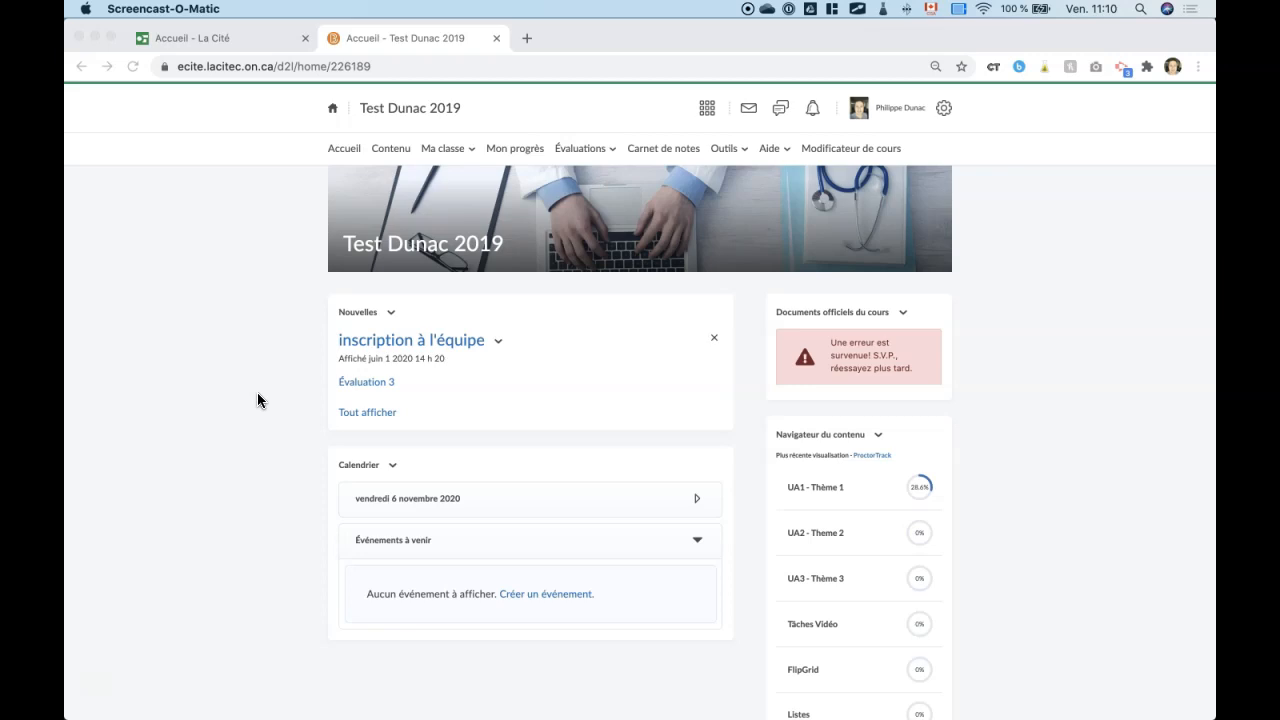
Step: Open the course's question library from the quiz management page
left_click(200, 268)
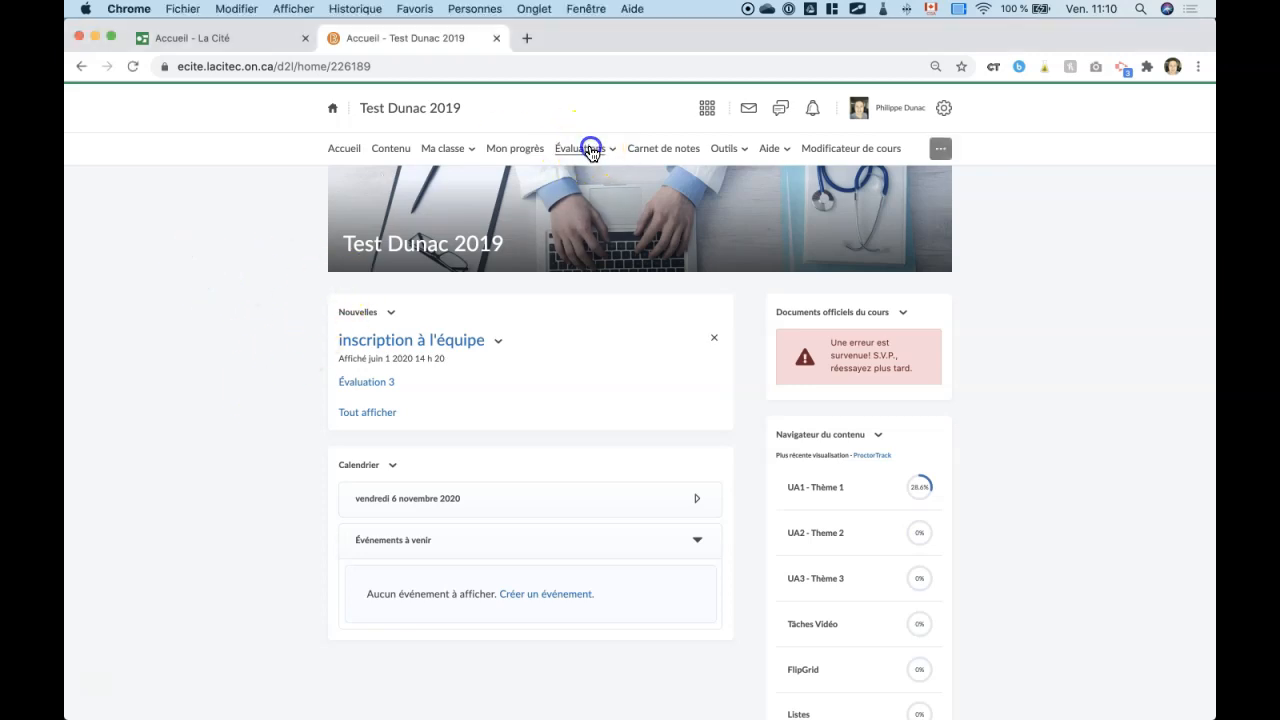
left_click(592, 152)
left_click(582, 238)
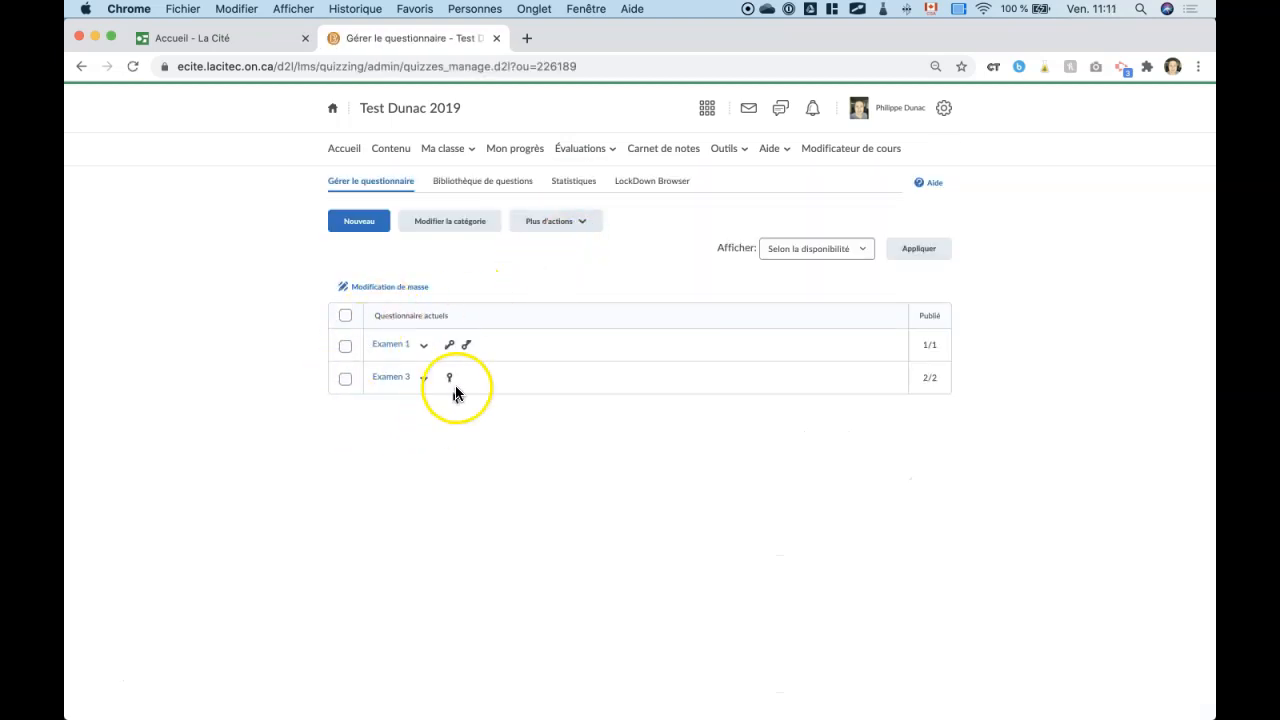
left_click(487, 190)
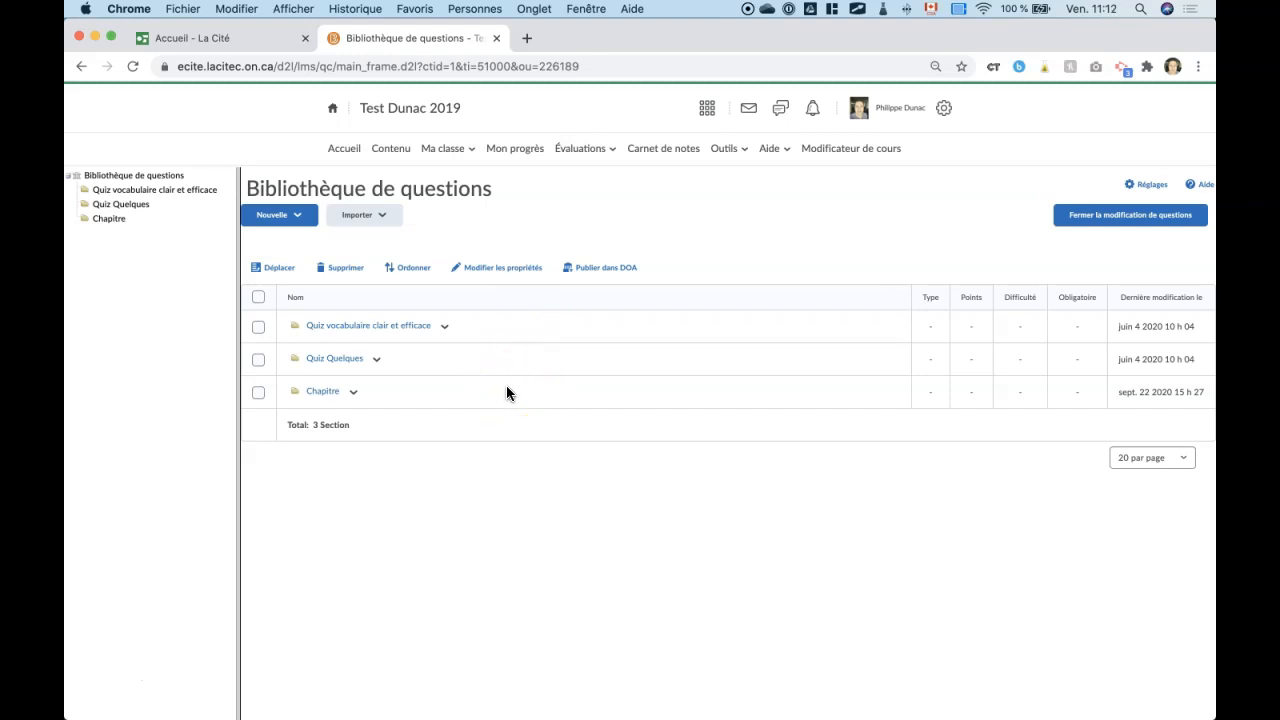
Step: Examine the questions in the library section Quiz vocabulaire clair et efficace and return to the library's root
left_click(390, 410)
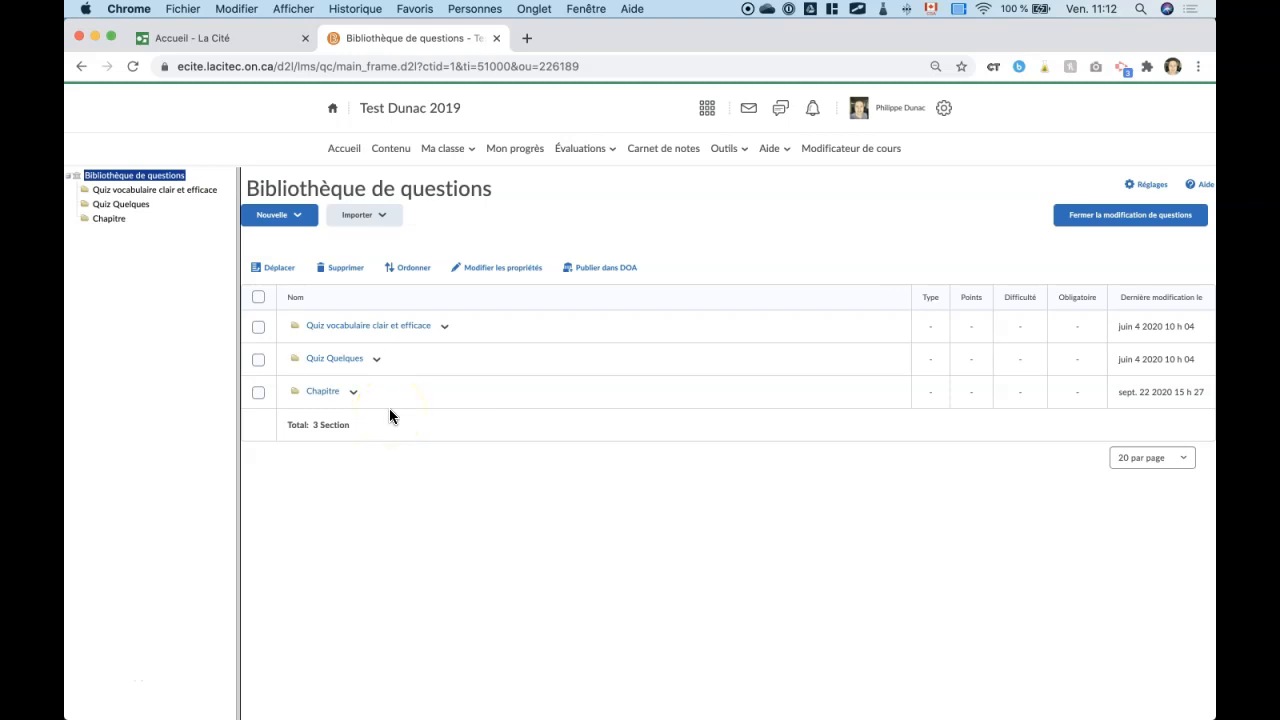
left_click(359, 327)
scroll(485, 436, "down", 2)
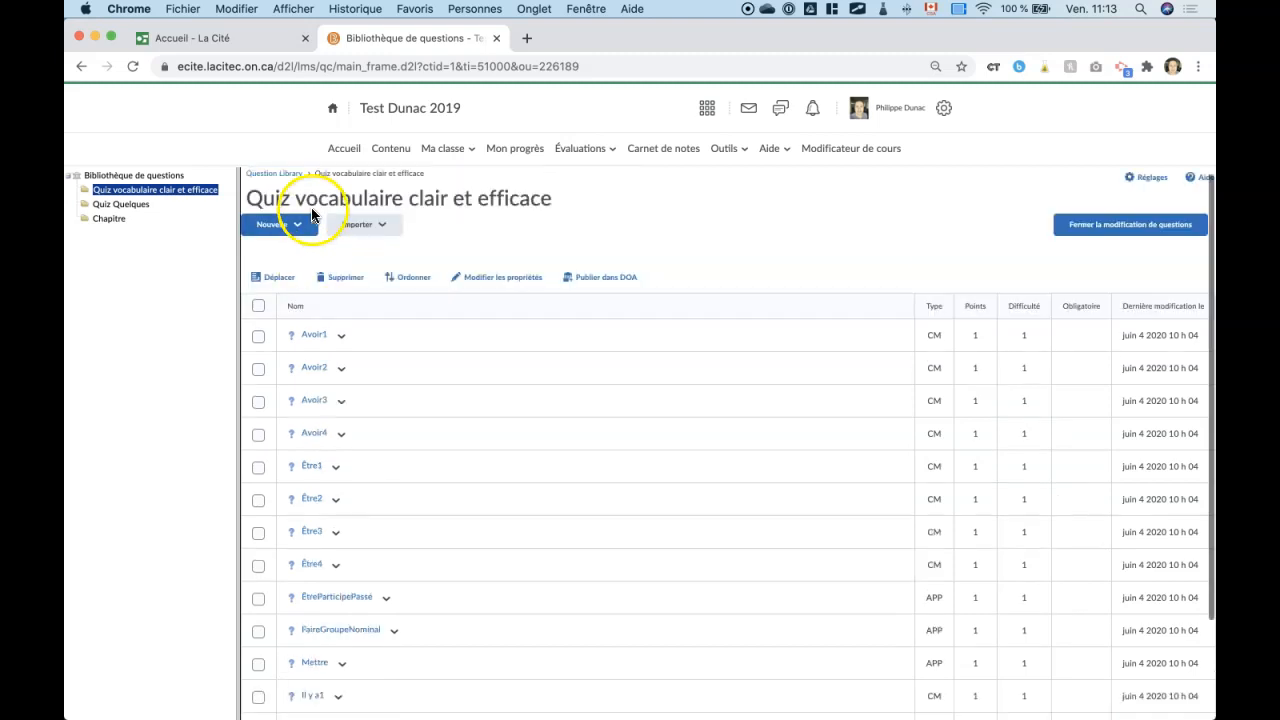
left_click(290, 178)
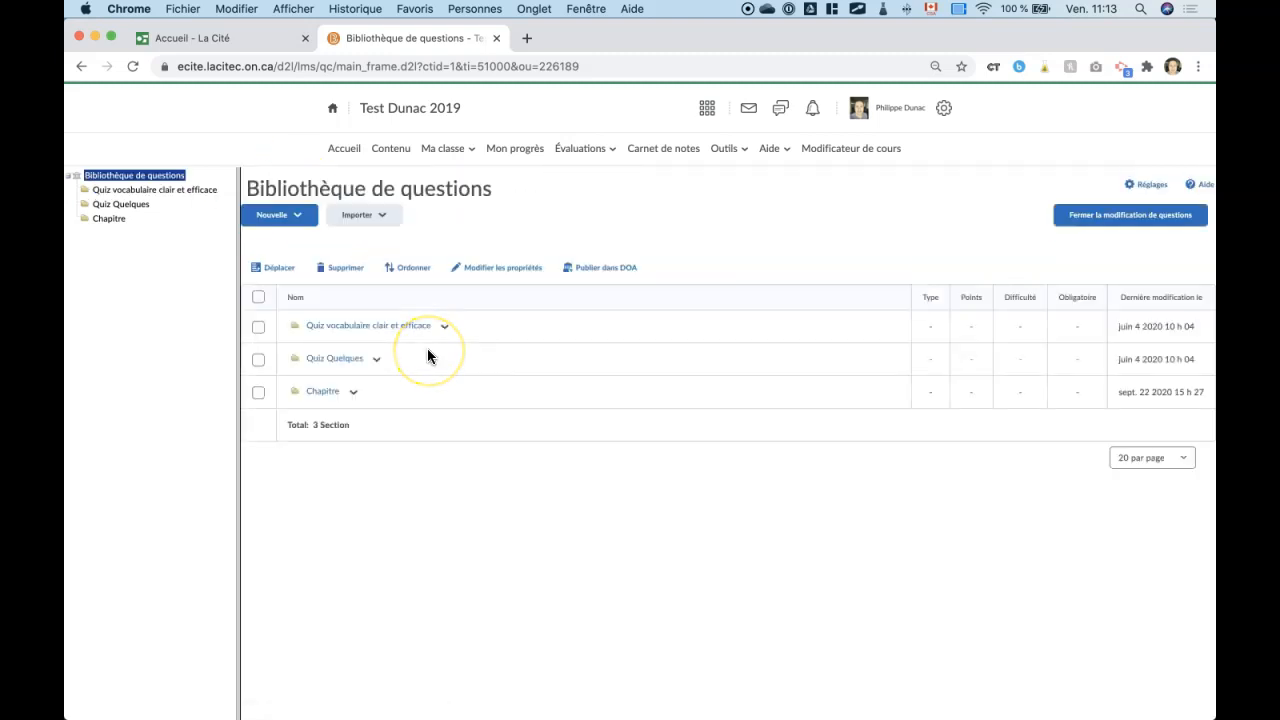
Step: Create a section titled "Chapitre 2" in the question library and save it
left_click(297, 217)
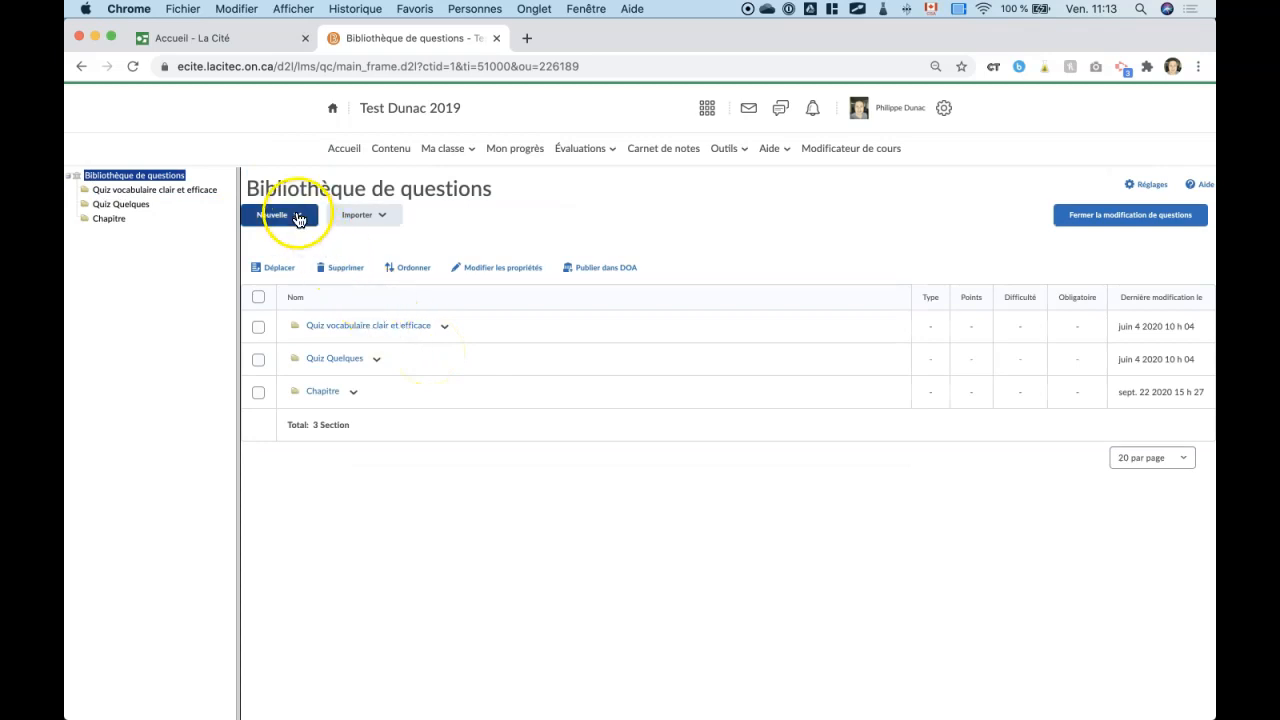
left_click(281, 252)
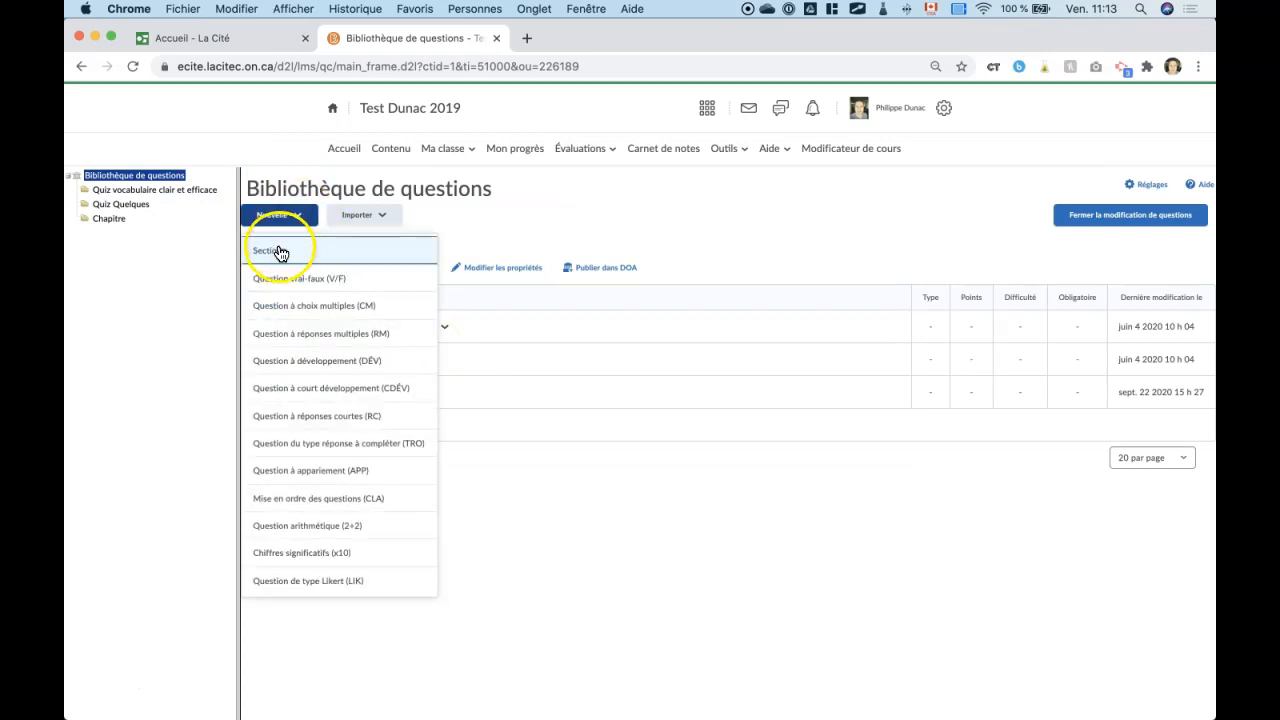
left_click(394, 165)
type("C")
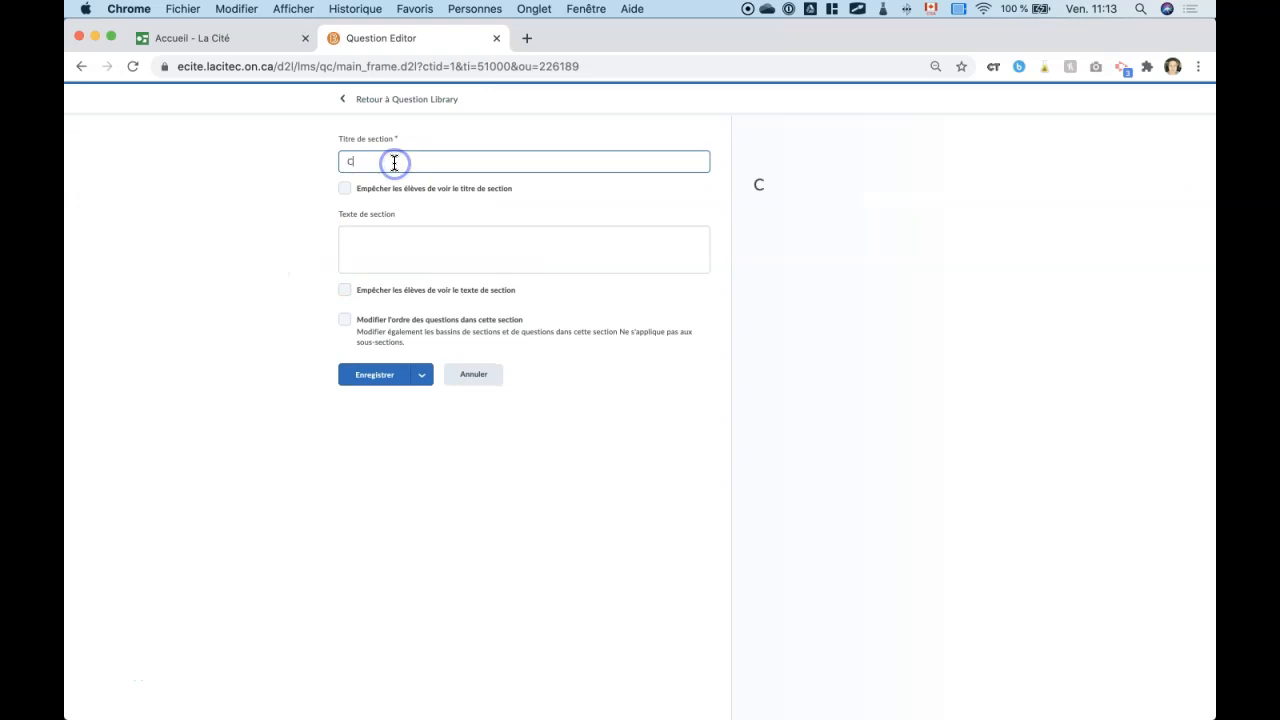
type("hapitre 2")
left_click(379, 375)
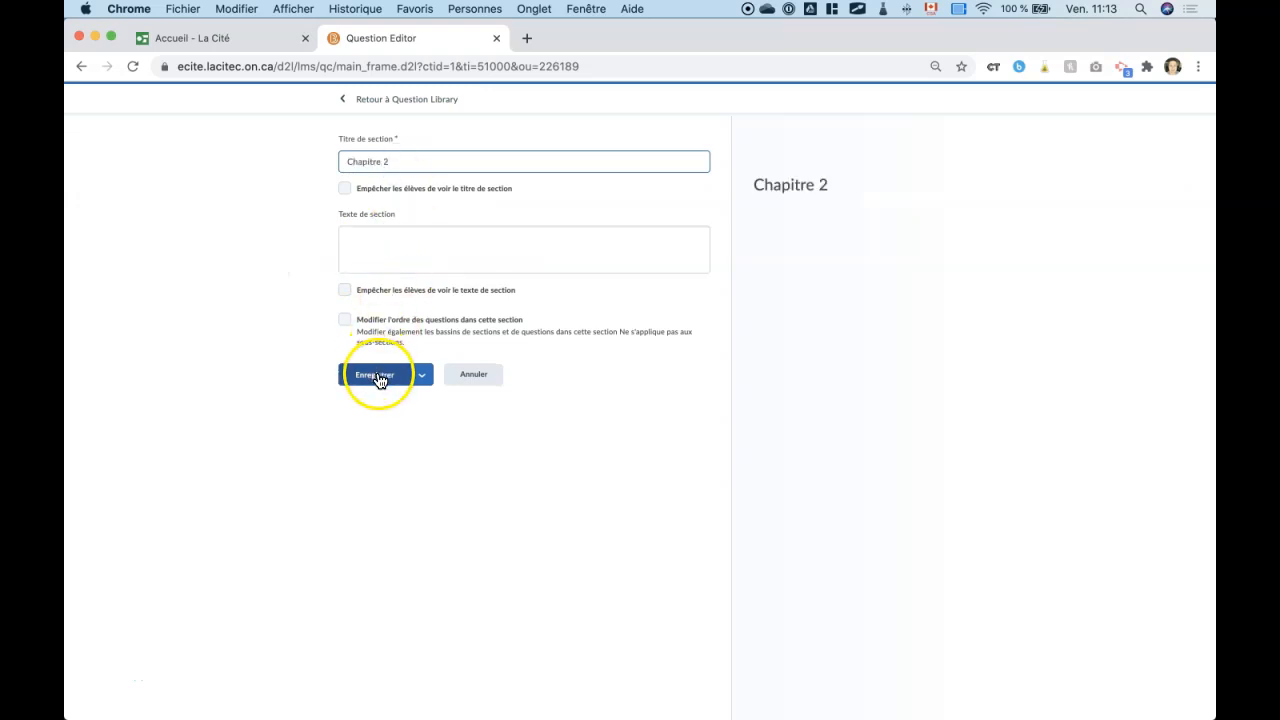
Step: Add a true/false question reading "osdJFLKSJDLKFSJD" to the Chapitre 2 section, choose its answer and save it
left_click(328, 425)
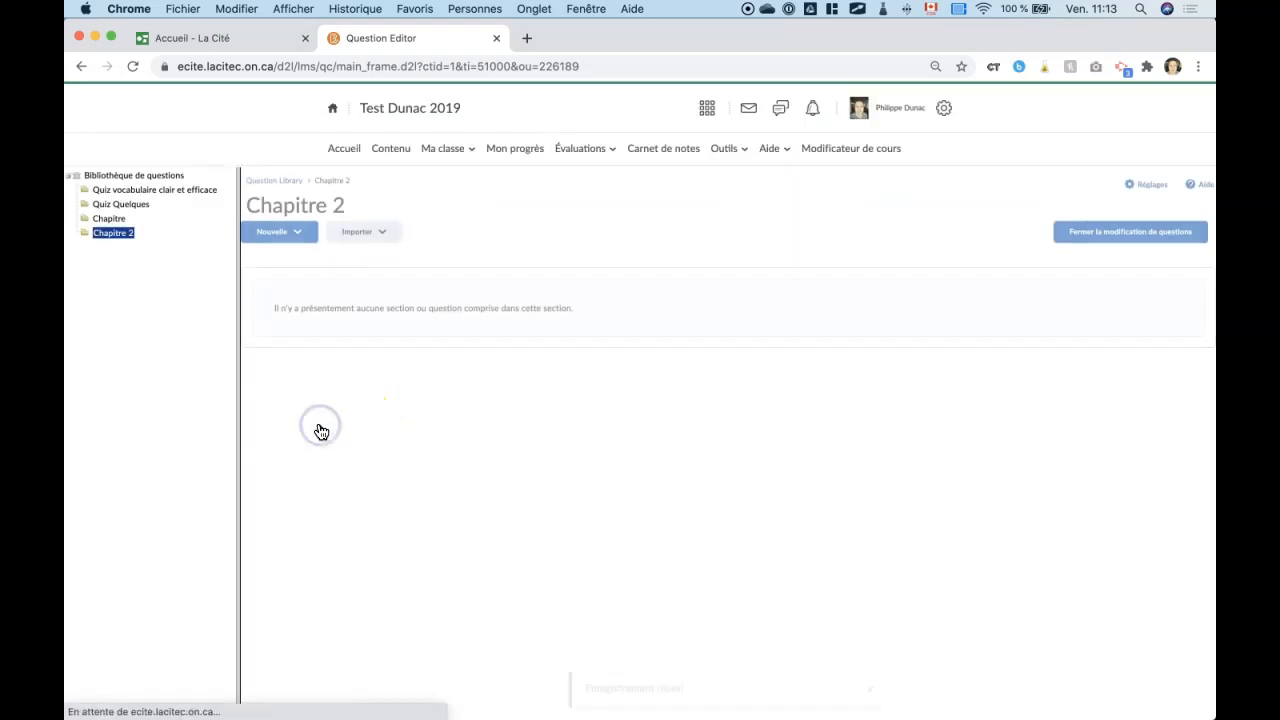
left_click(302, 233)
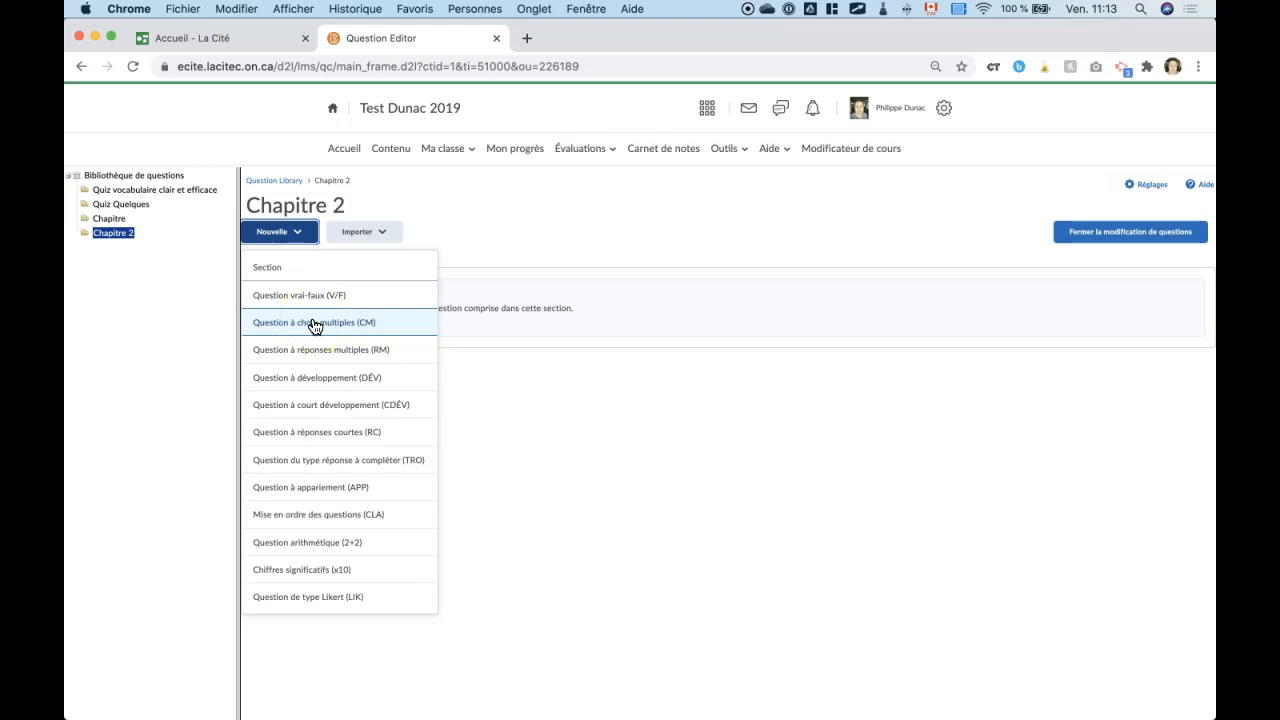
left_click(312, 312)
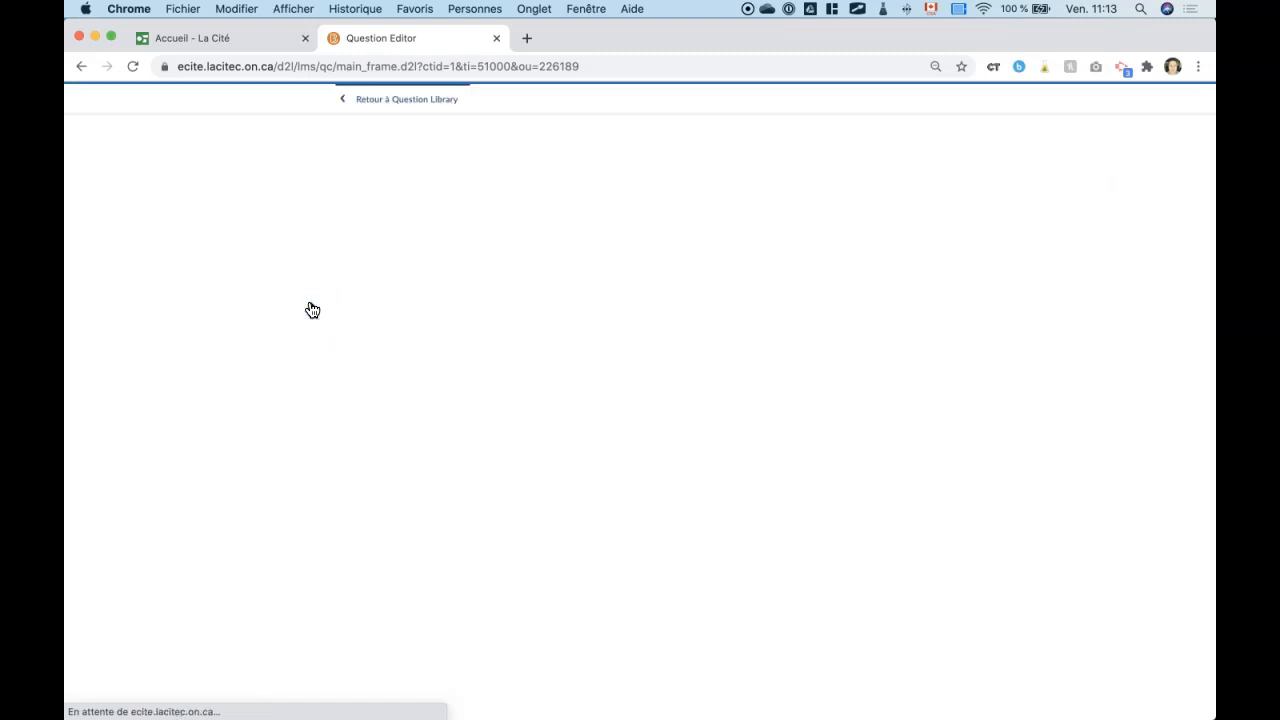
left_click(383, 215)
type("osdJFLKSJDLKF5JD")
left_click(366, 274)
left_click(367, 405)
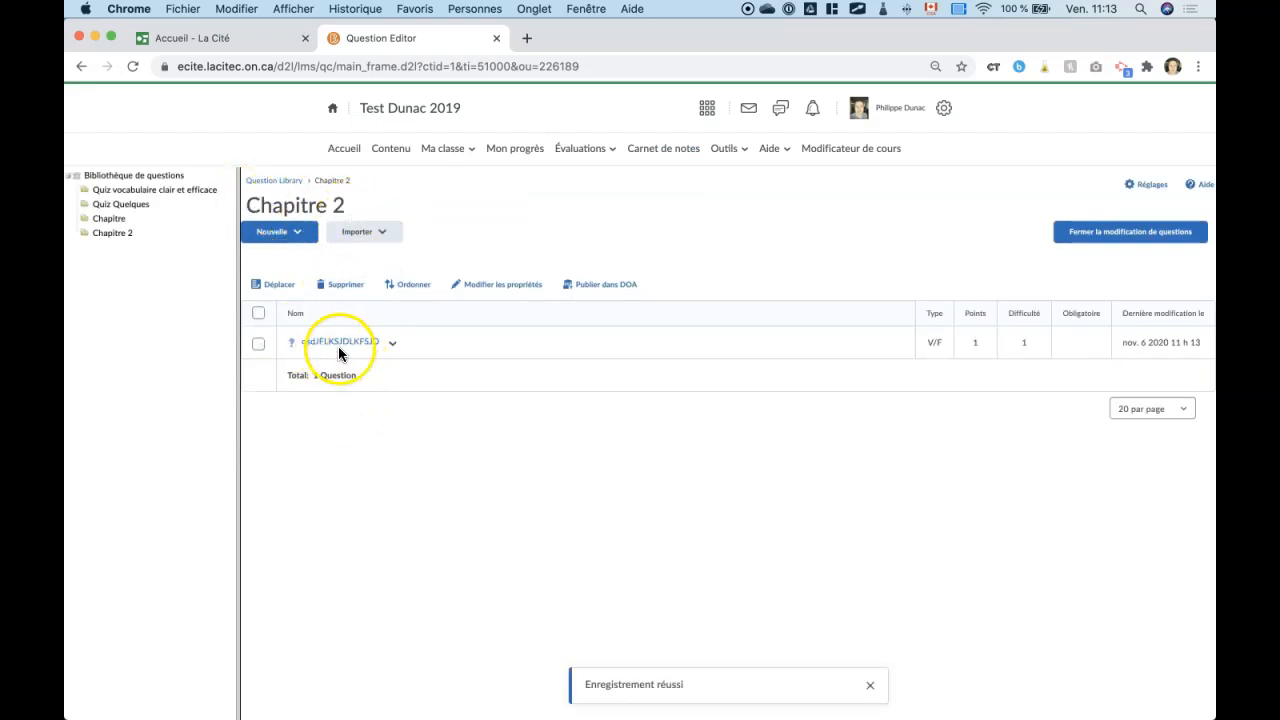
Step: Look through the questions stored in the library sections Chapitre, Quiz Quelques and Quiz vocabulaire clair et efficace
left_click(112, 219)
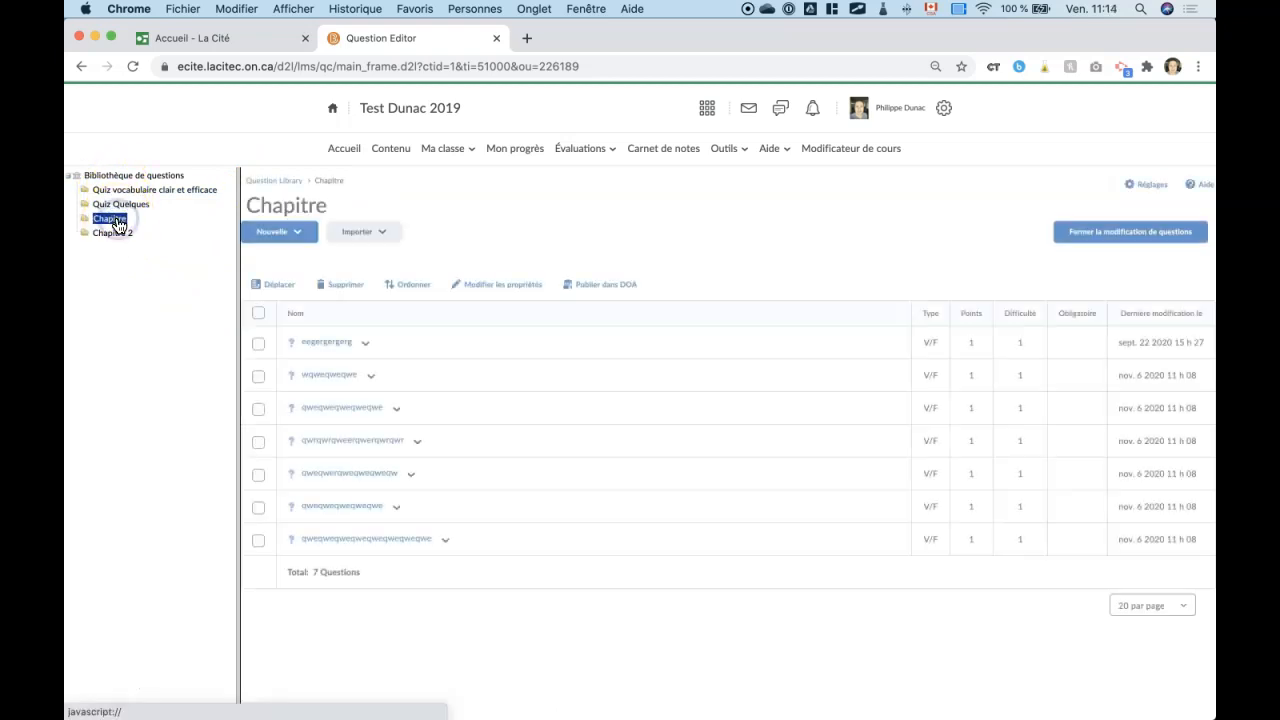
left_click(120, 204)
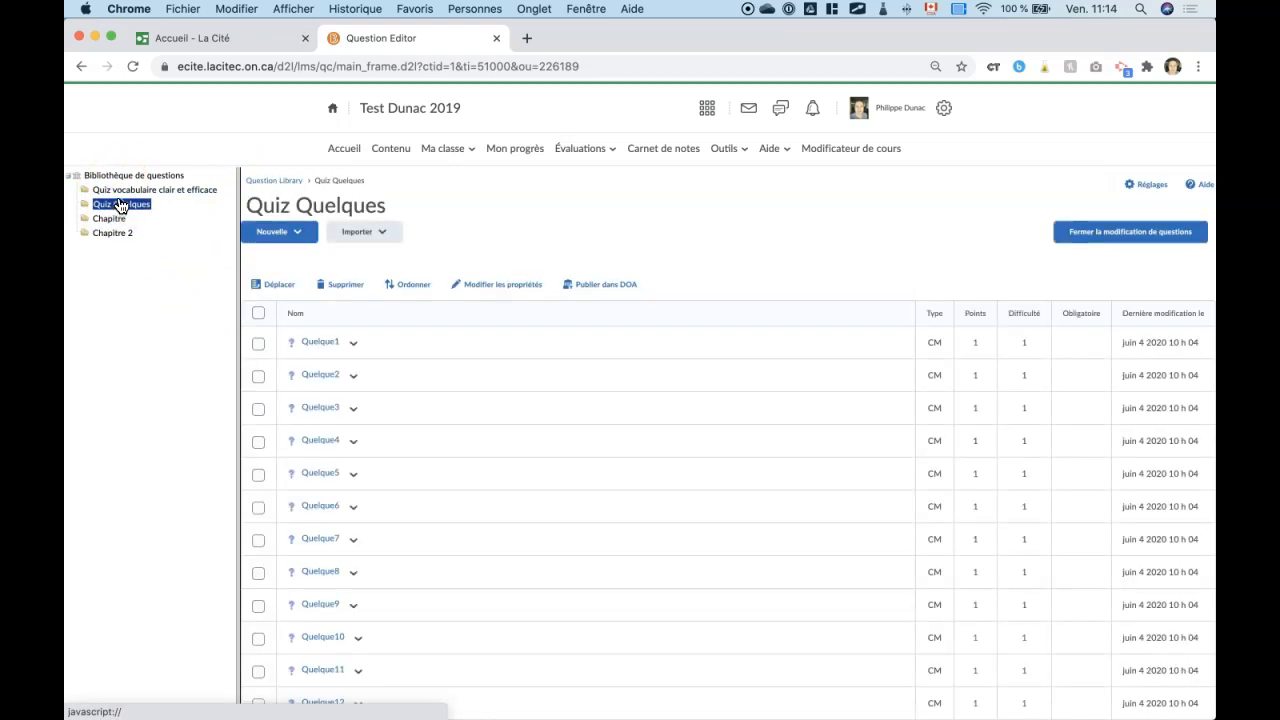
left_click(120, 191)
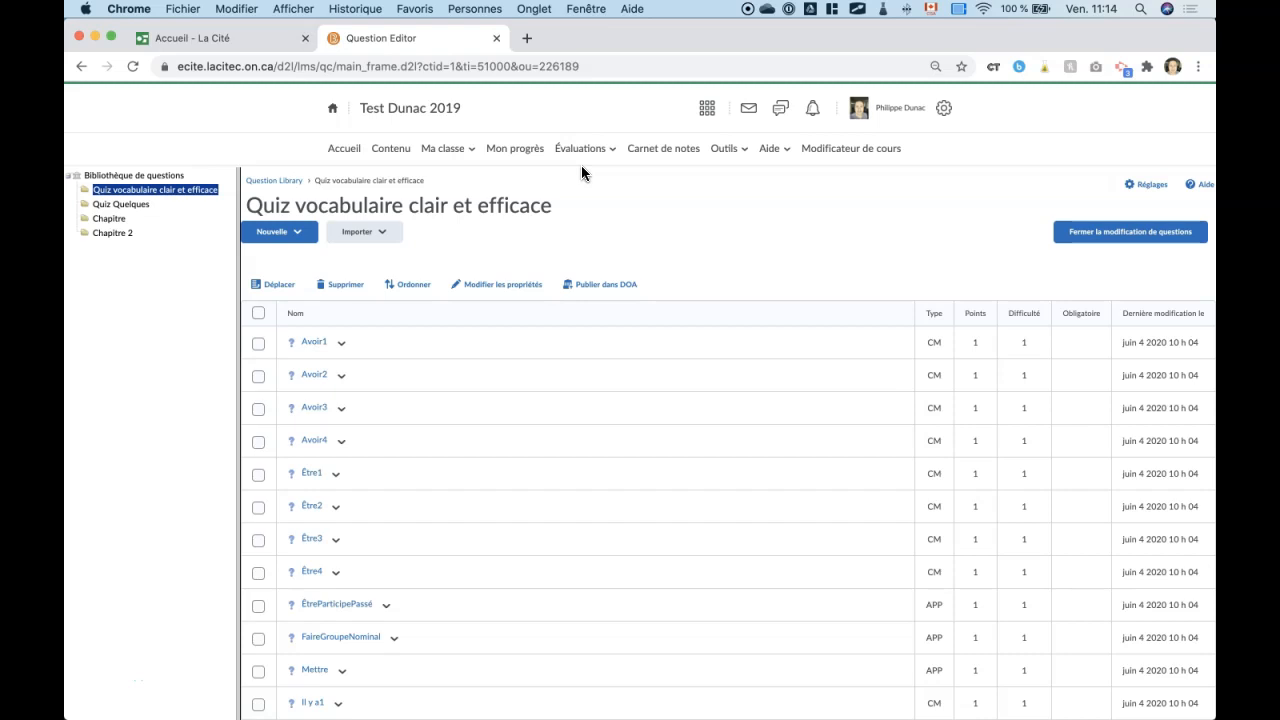
Step: Create a new quiz named "TEST 123" and open its question editor
left_click(585, 150)
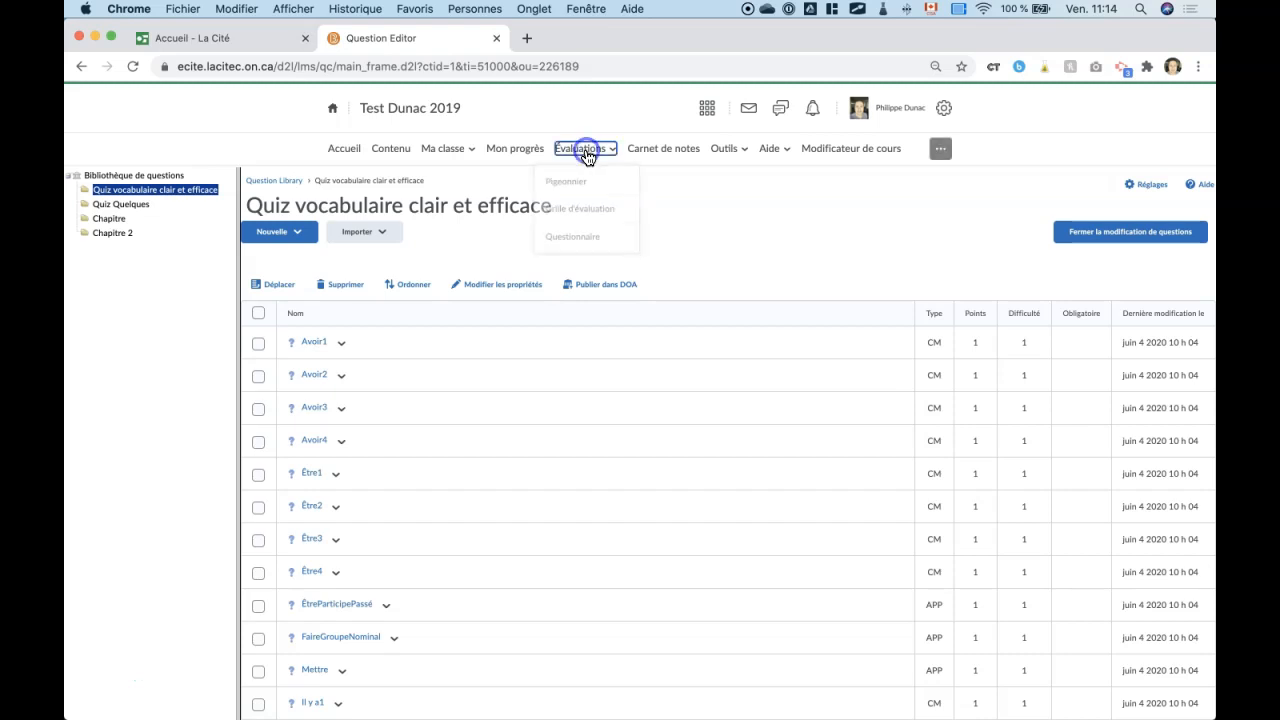
left_click(578, 258)
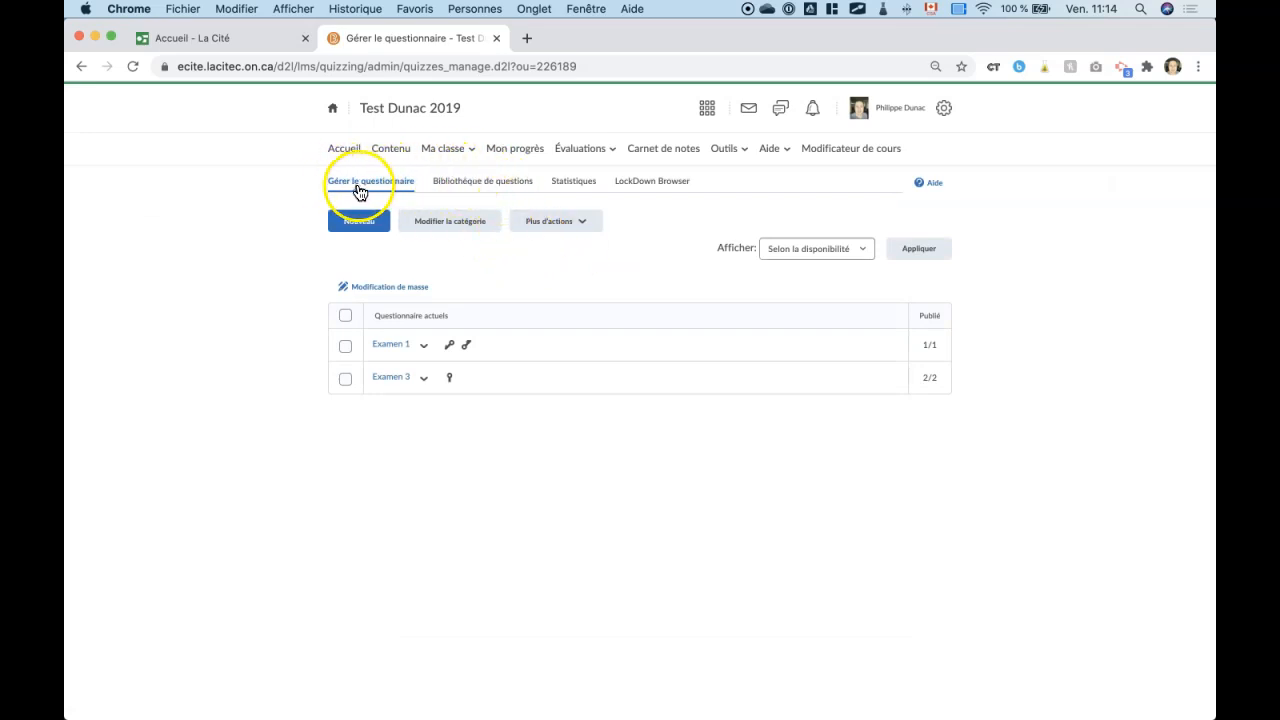
left_click(358, 224)
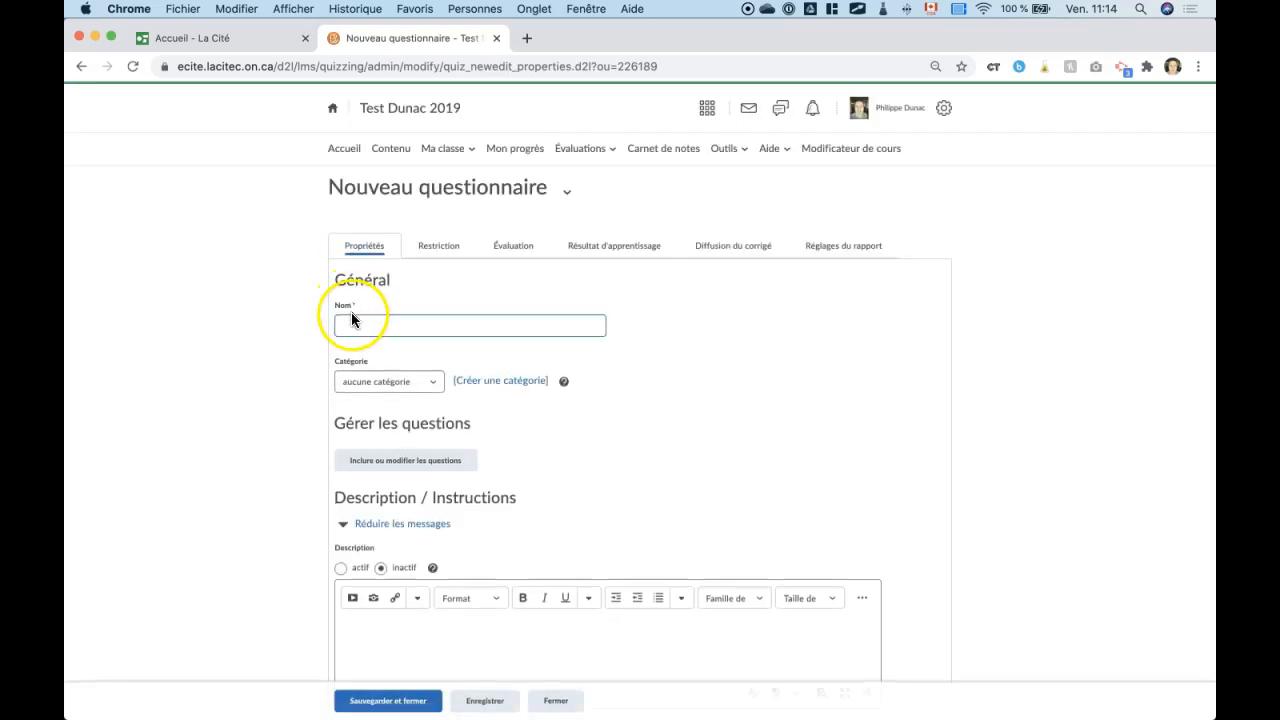
left_click(347, 325)
type("TEST 123")
scroll(360, 300, "down", 2)
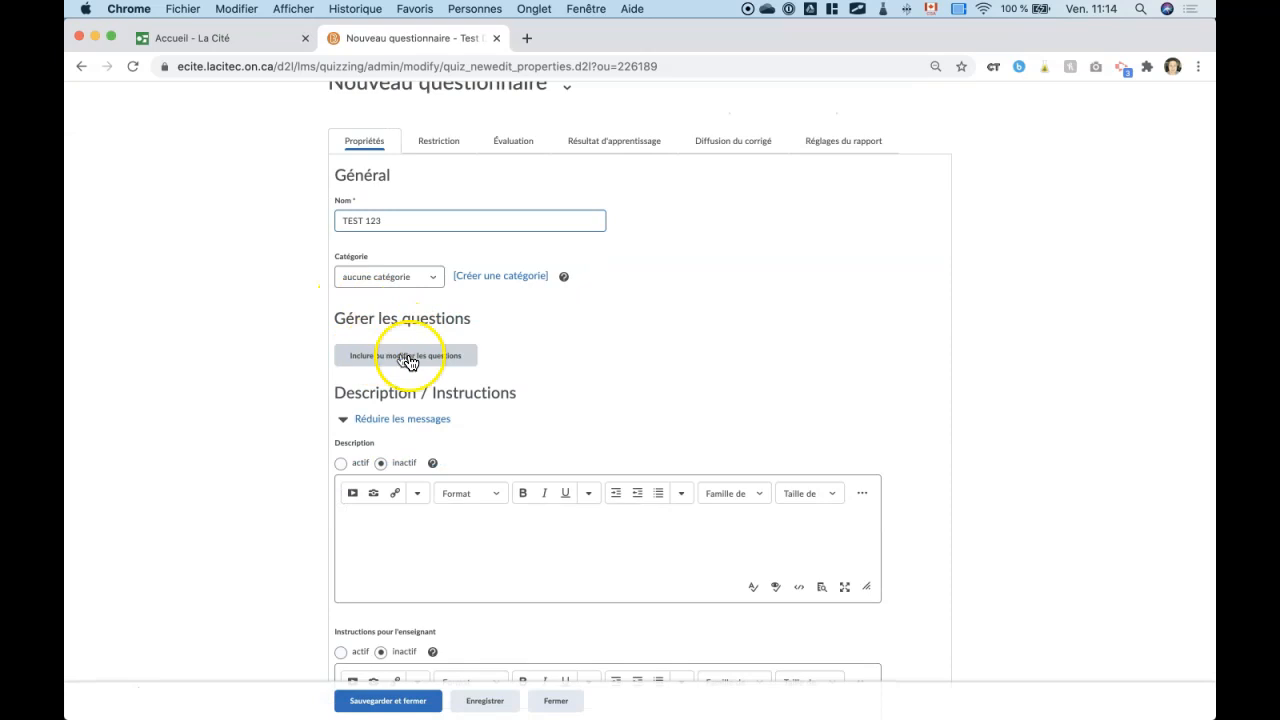
left_click(406, 355)
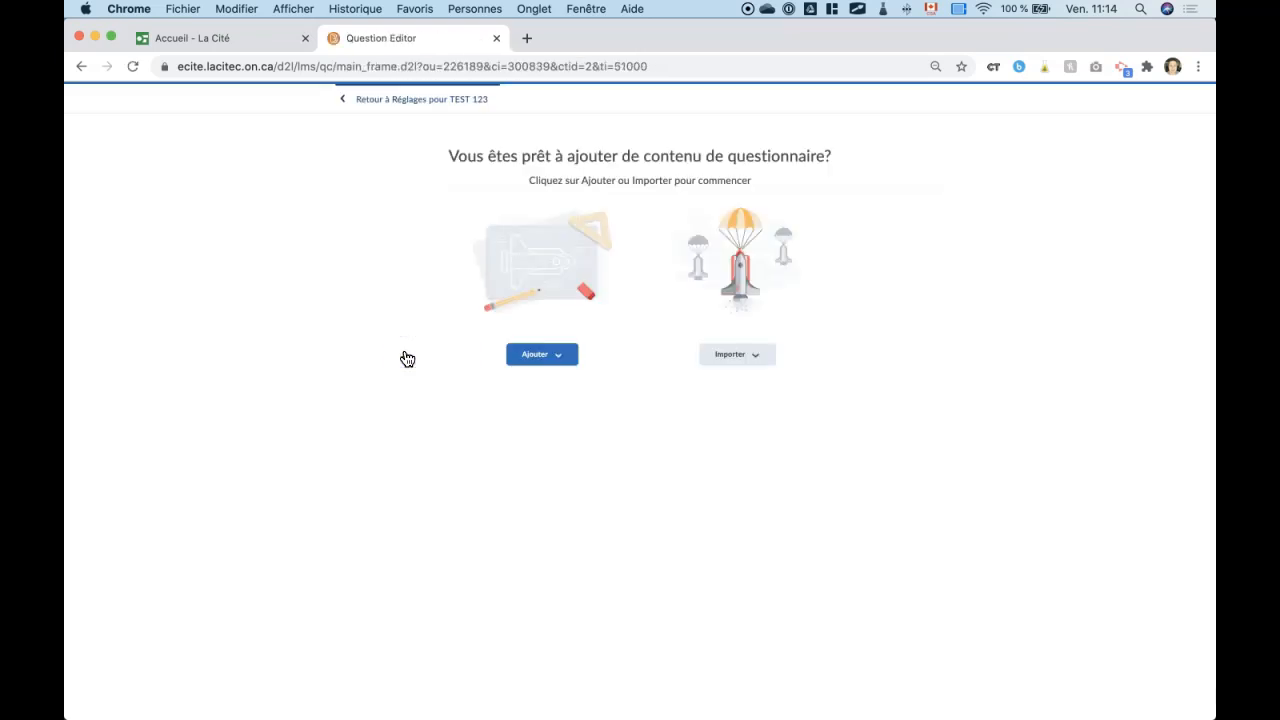
Step: Add a question pool titled "SECTION 1" to the TEST 123 quiz
left_click(553, 356)
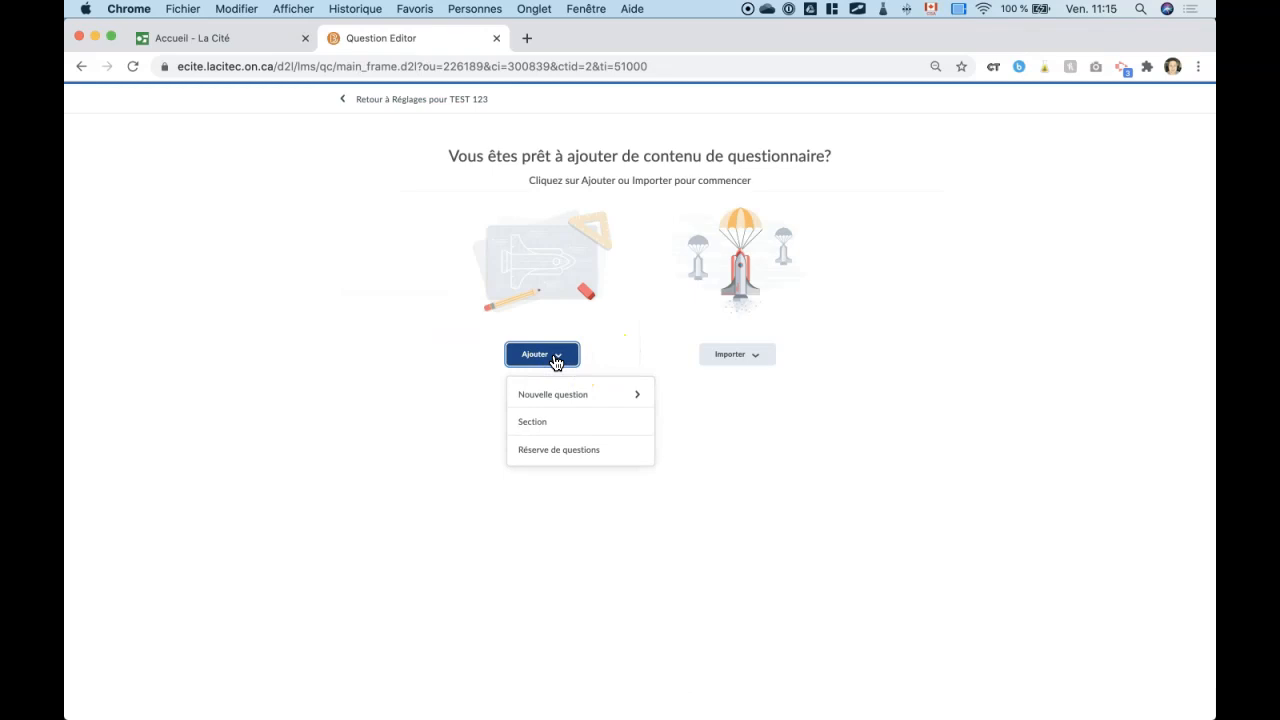
left_click(606, 457)
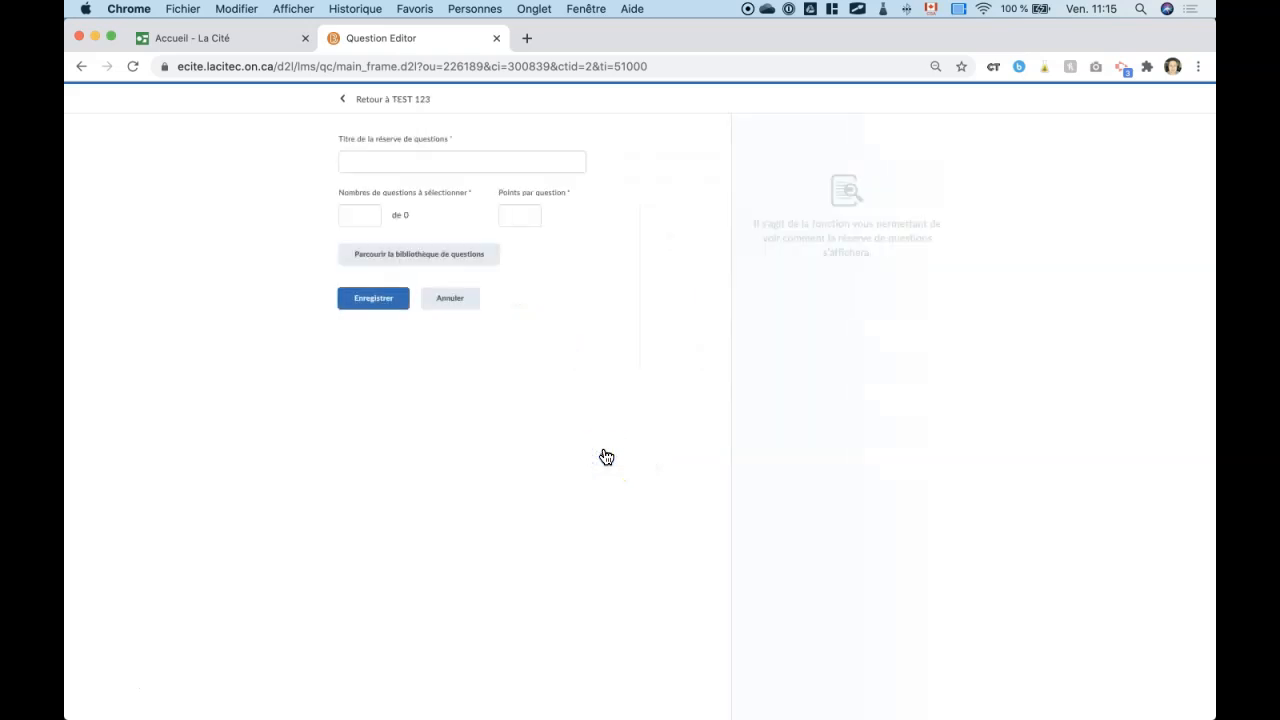
left_click(366, 161)
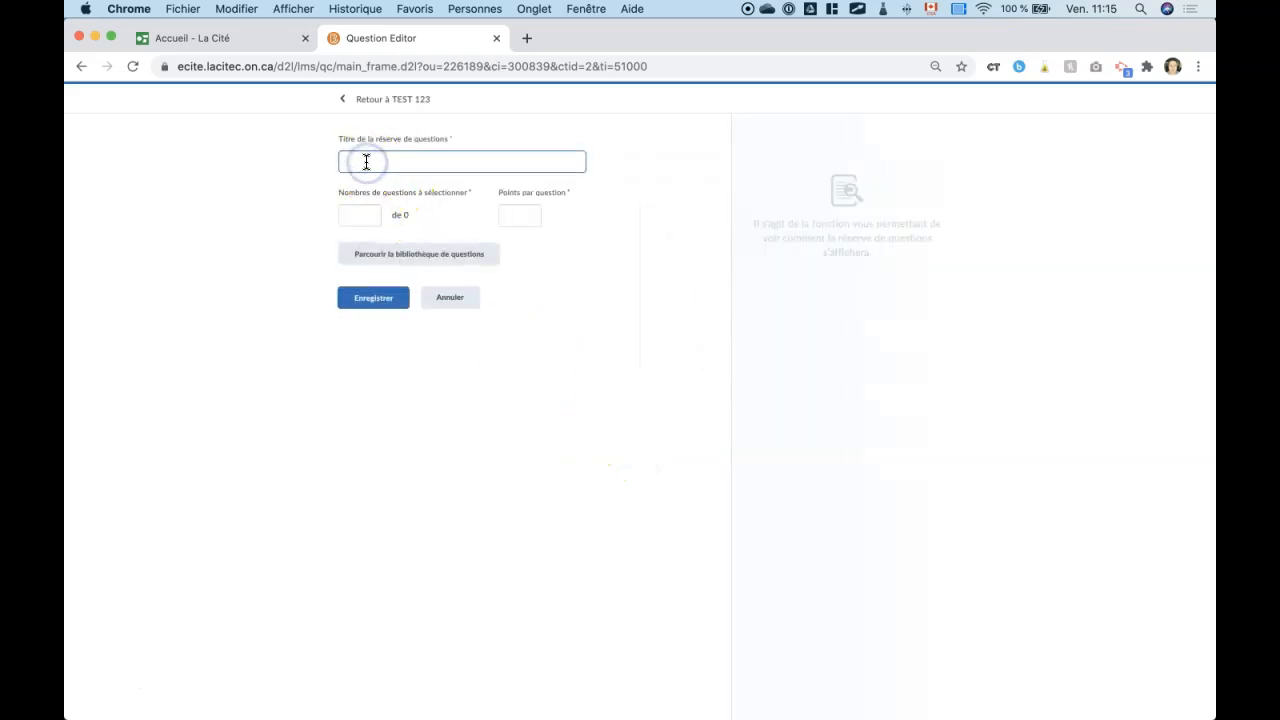
type("SECTION 1")
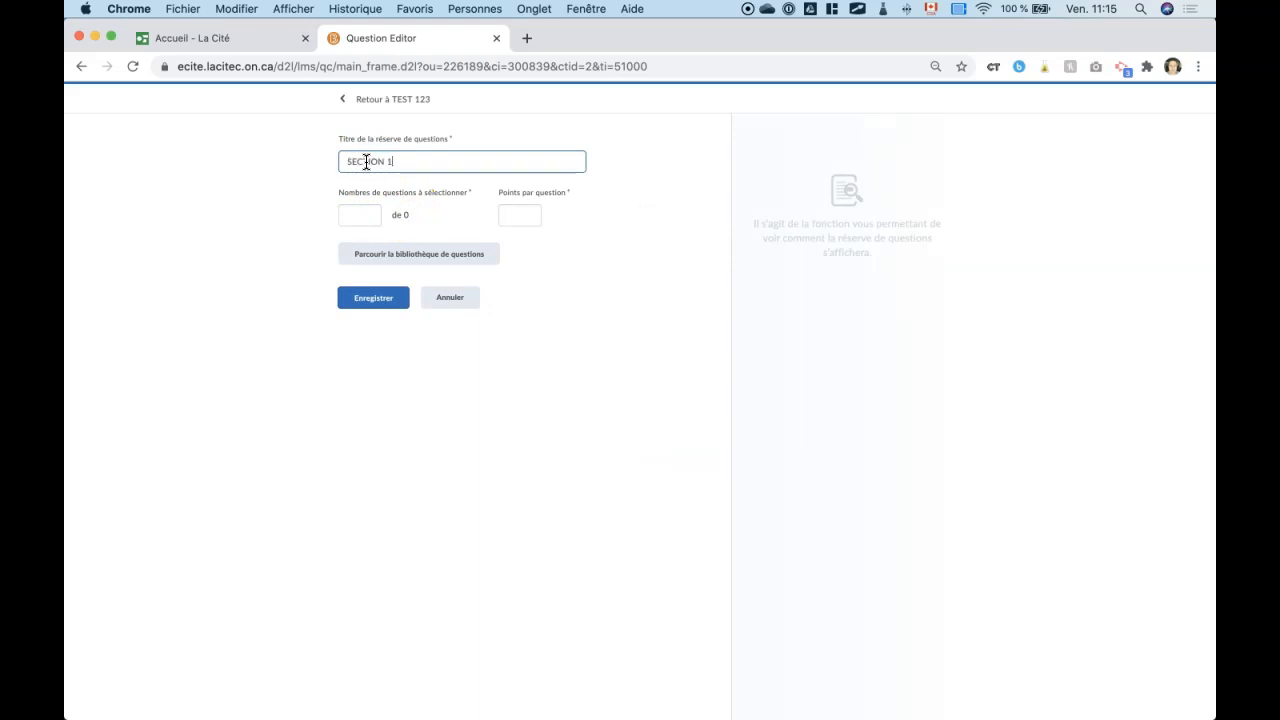
Step: Import the whole library section Quiz vocabulaire clair et efficace into the SECTION 1 question pool
left_click(417, 254)
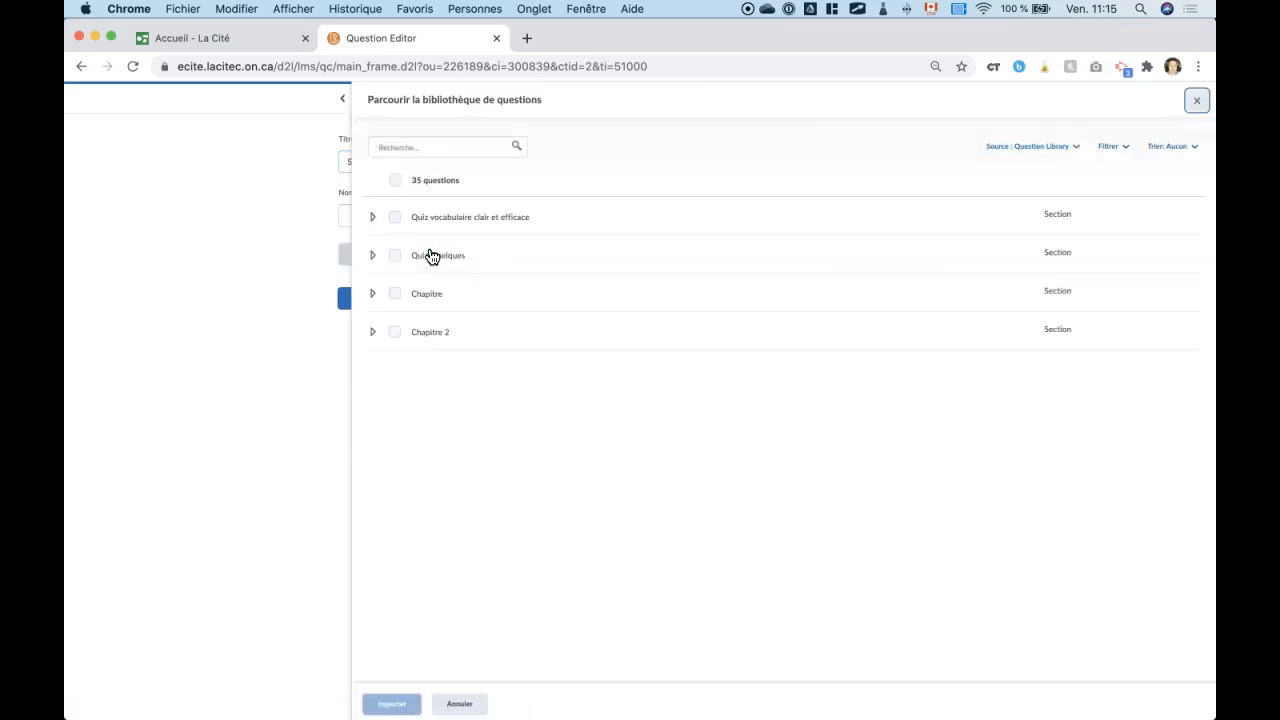
left_click(395, 217)
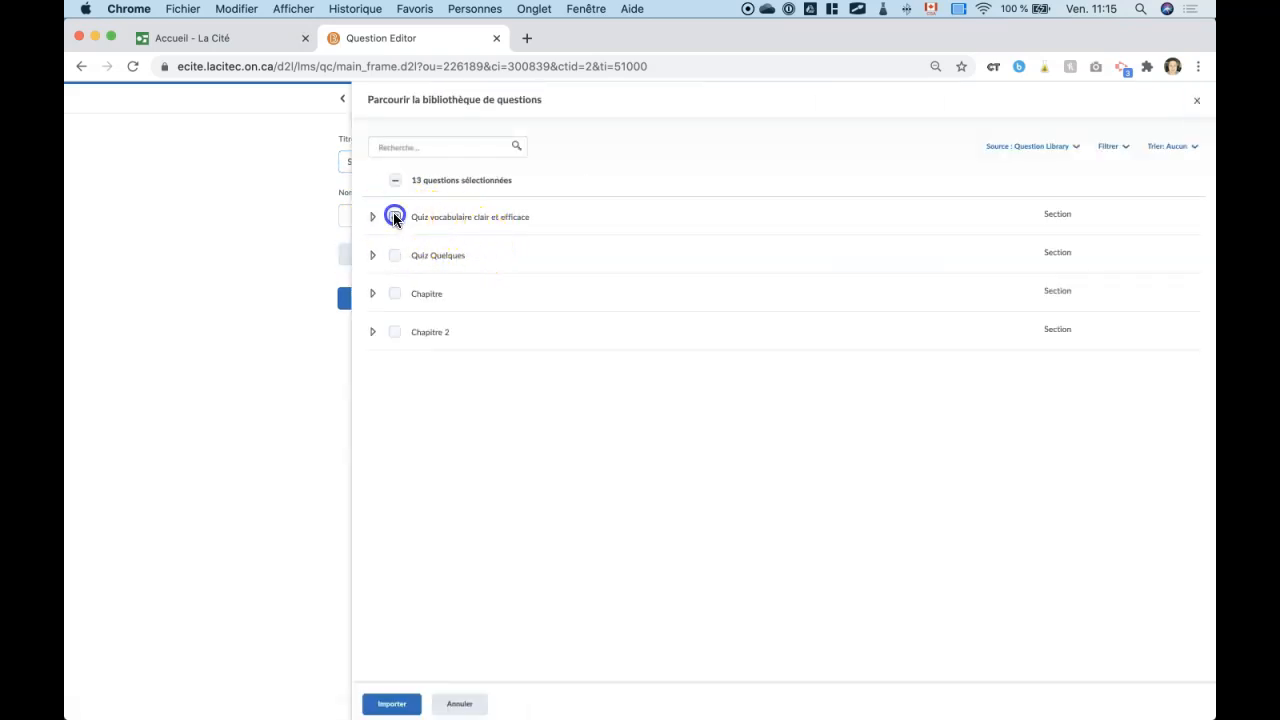
left_click(397, 705)
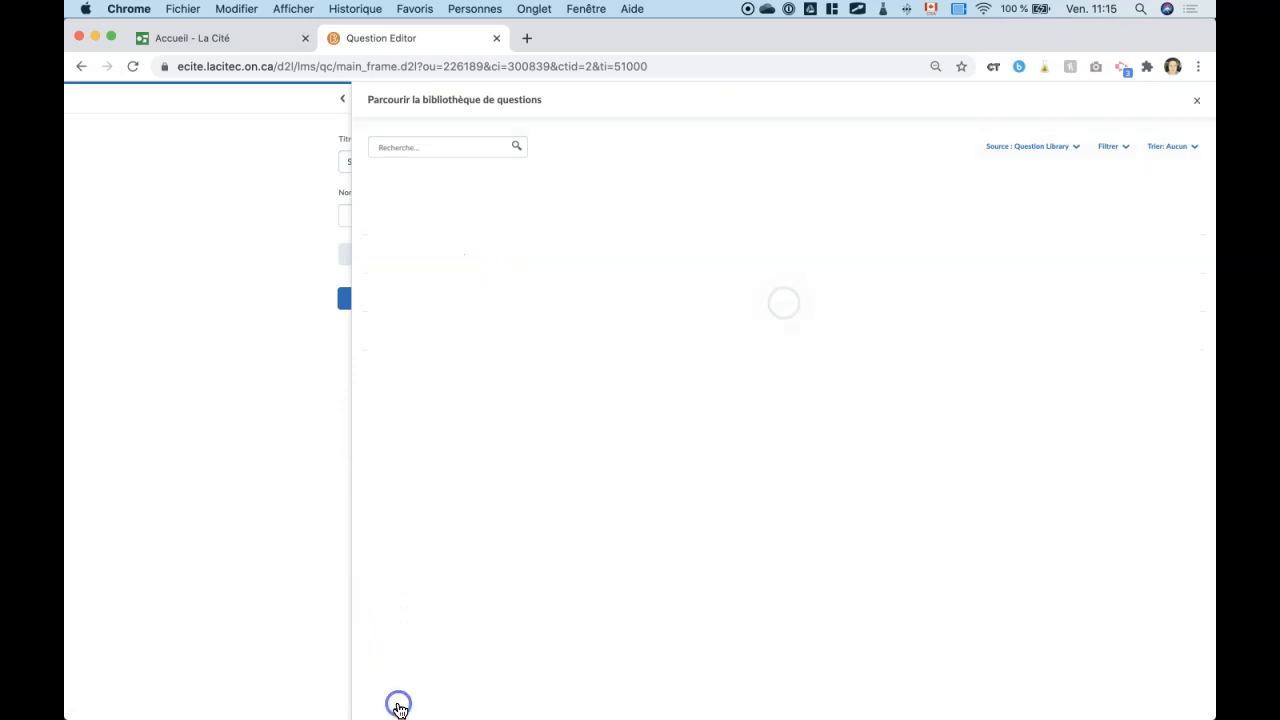
scroll(455, 300, "down", 1)
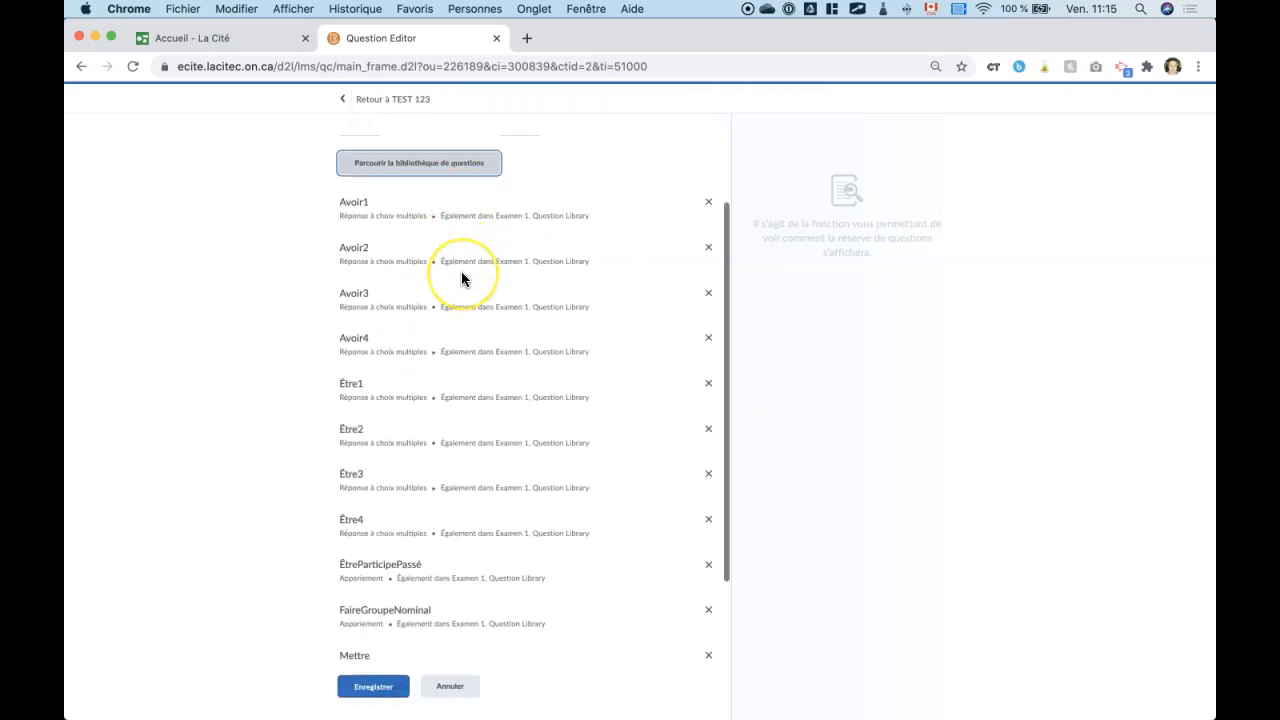
scroll(461, 278, "down", 2)
scroll(461, 278, "up", 3)
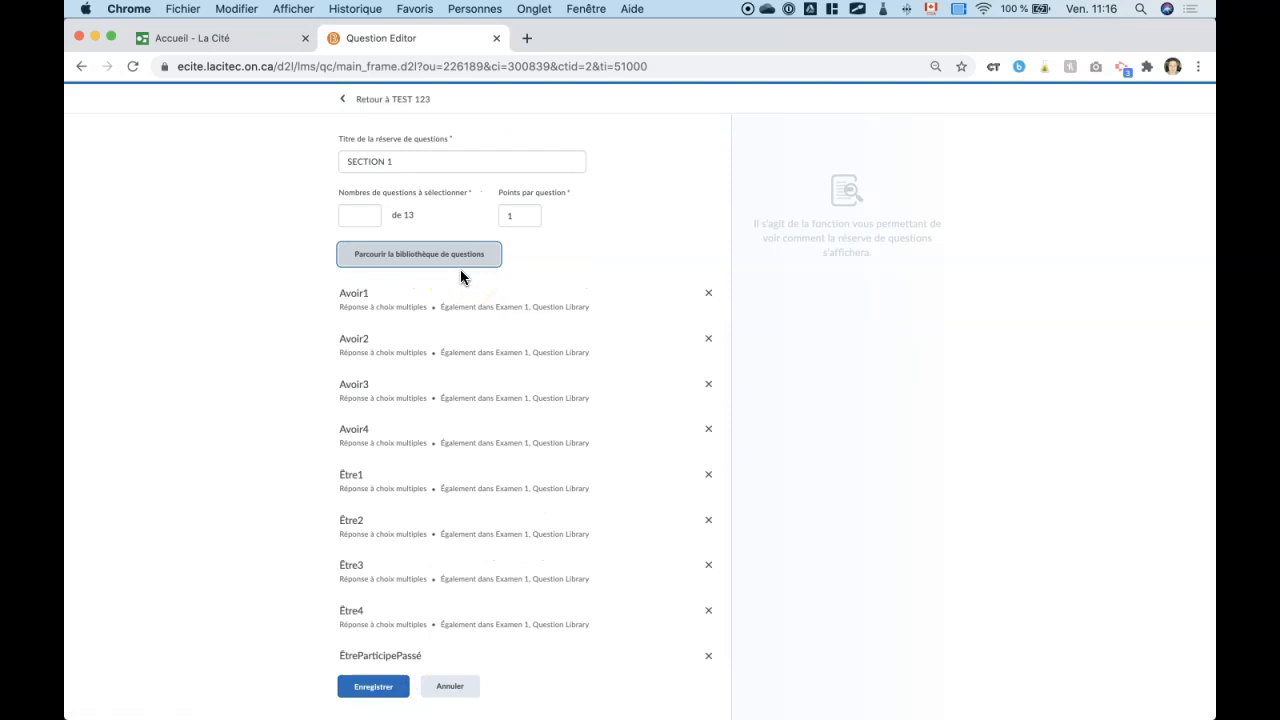
Step: Set the SECTION 1 pool to select 6 questions worth 2 points each and save it
left_click(370, 216)
type("6")
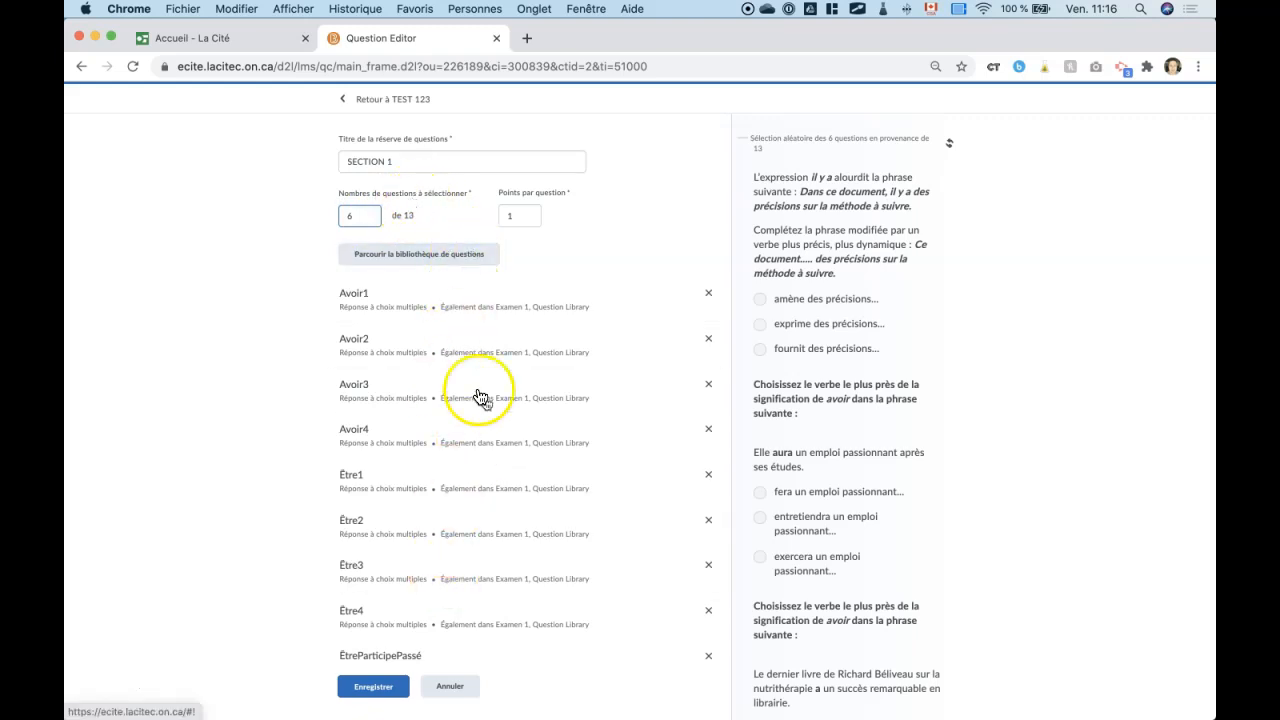
left_click(519, 226)
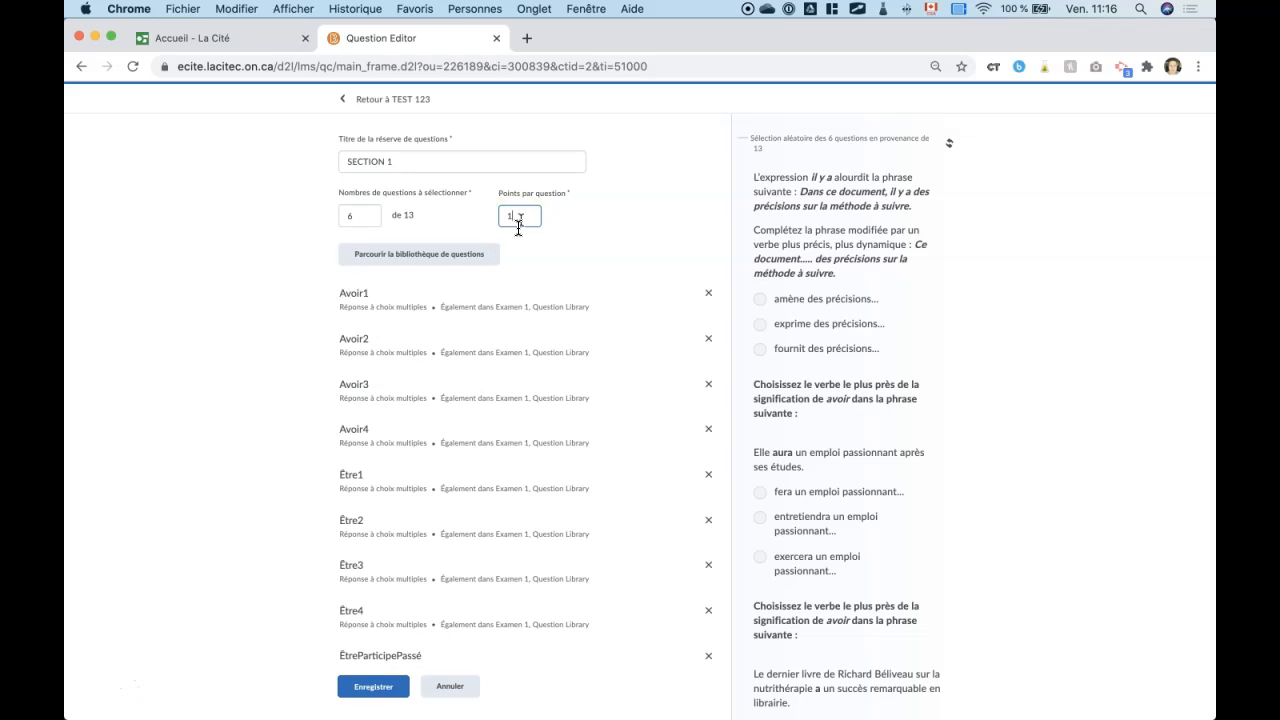
key("BackSpace")
type("2")
left_click(380, 690)
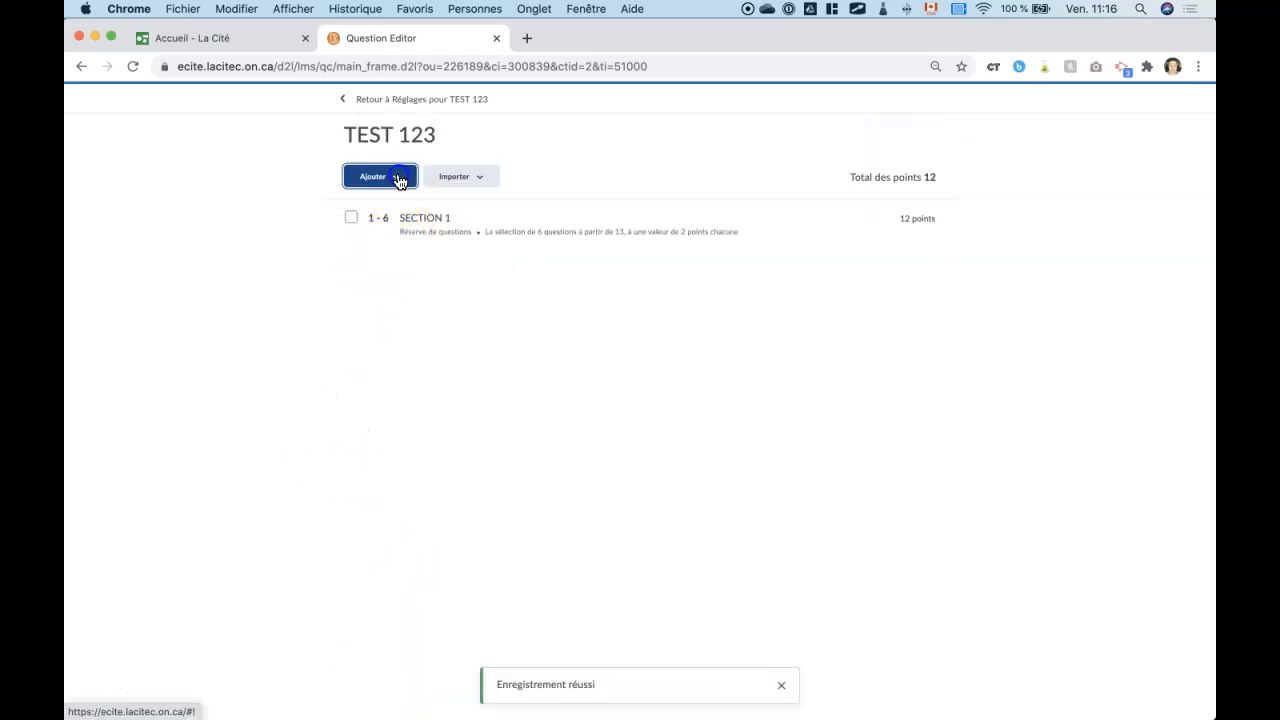
Step: Add a second question pool titled "SECTION 2" to the TEST 123 quiz
left_click(399, 178)
left_click(424, 278)
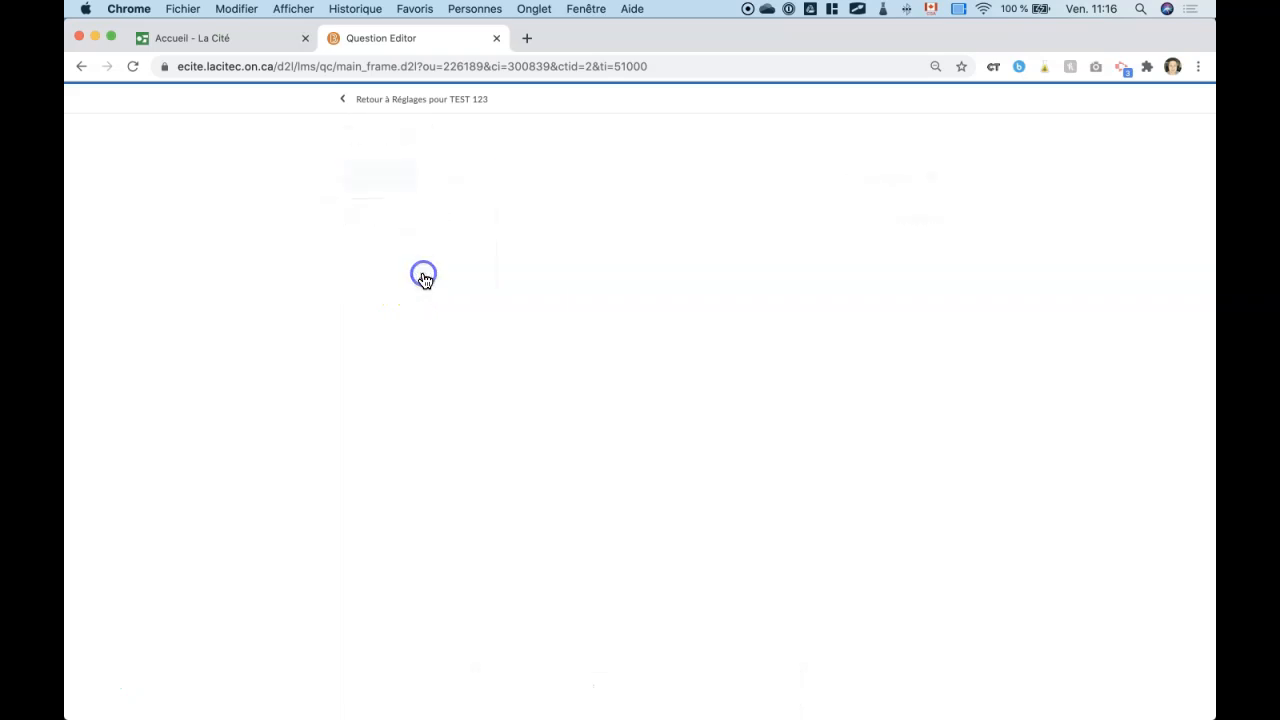
left_click(397, 160)
type("SECTI")
key("BackSpace")
key("BackSpace")
key("BackSpace")
type("CTION")
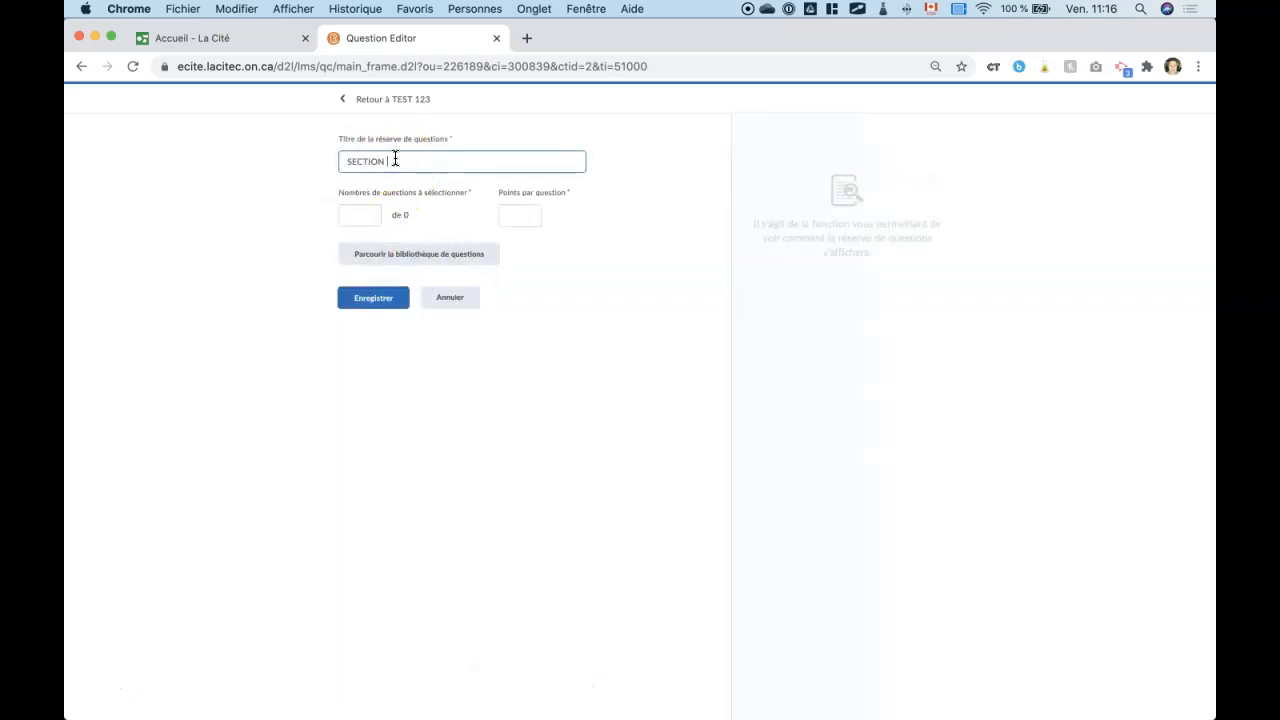
type(" 3")
Step: Import the whole library section Quiz Quelques into the SECTION 2 question pool
left_click(381, 253)
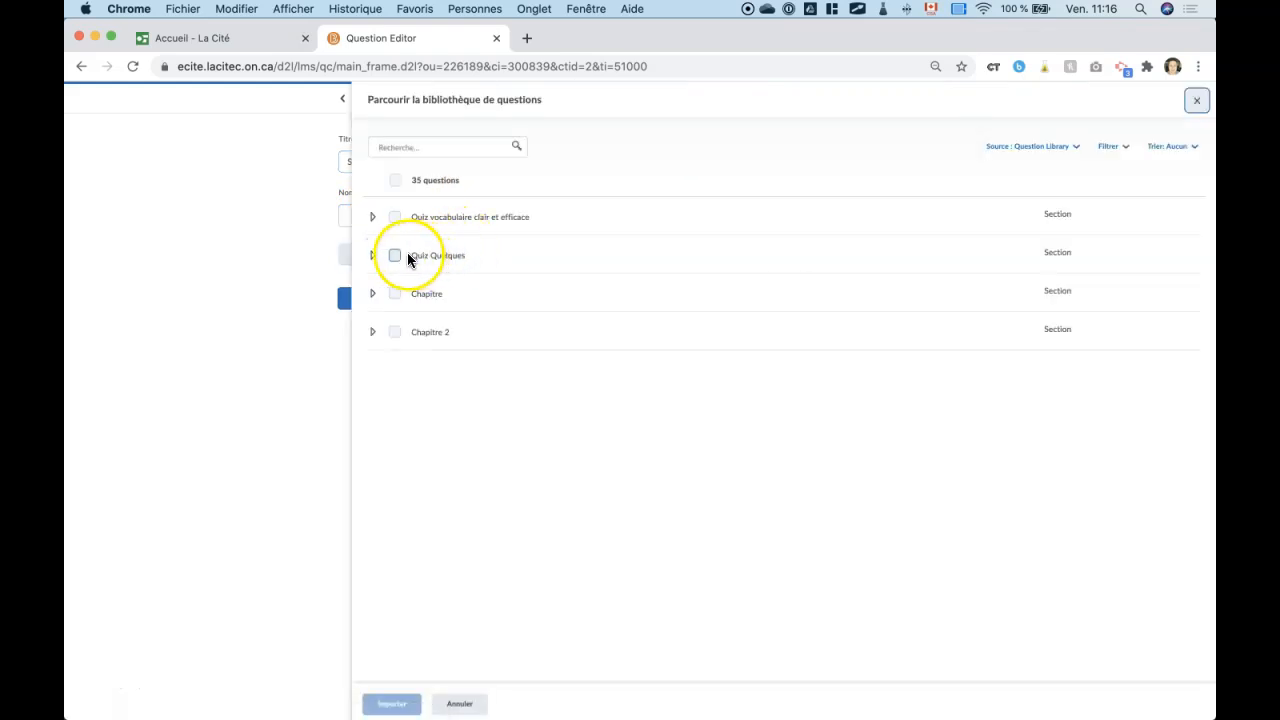
left_click_drag(423, 98, 563, 96)
left_click(395, 255)
left_click(391, 703)
Step: Set the SECTION 2 pool to select 5 questions worth 5 points each and save it
left_click(350, 215)
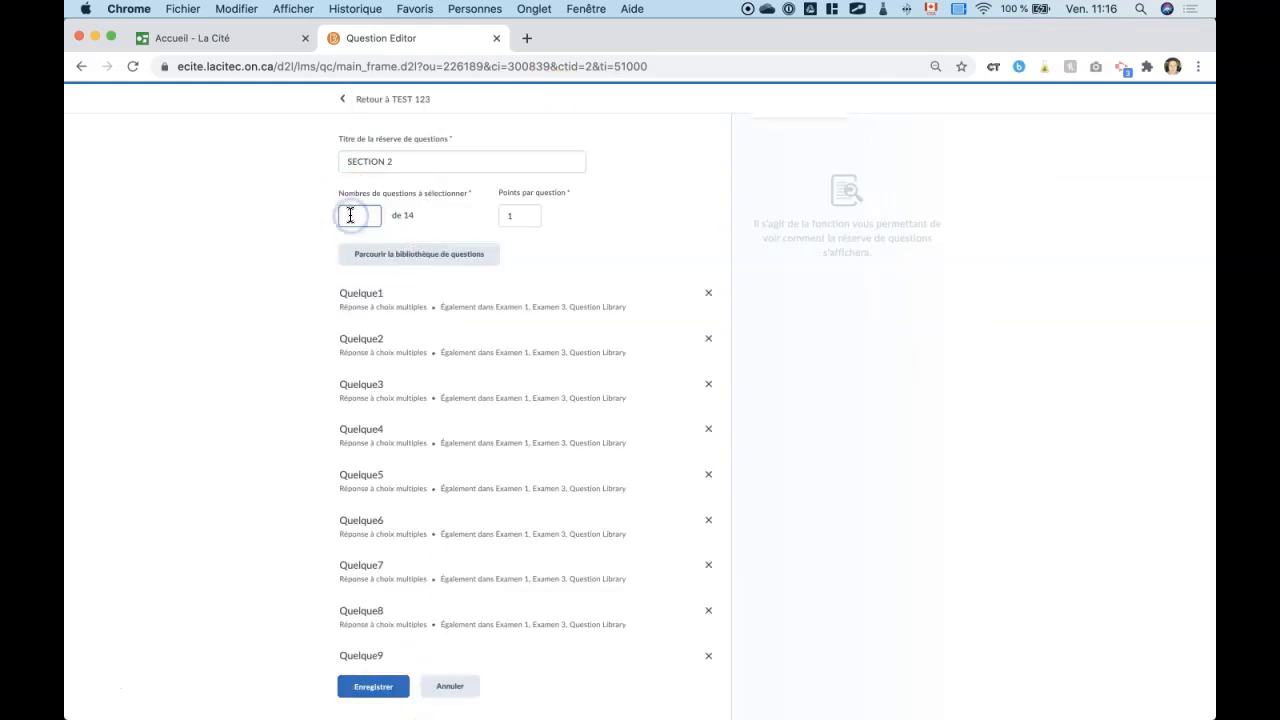
type("5")
left_click(521, 214)
key("BackSpace")
type("5")
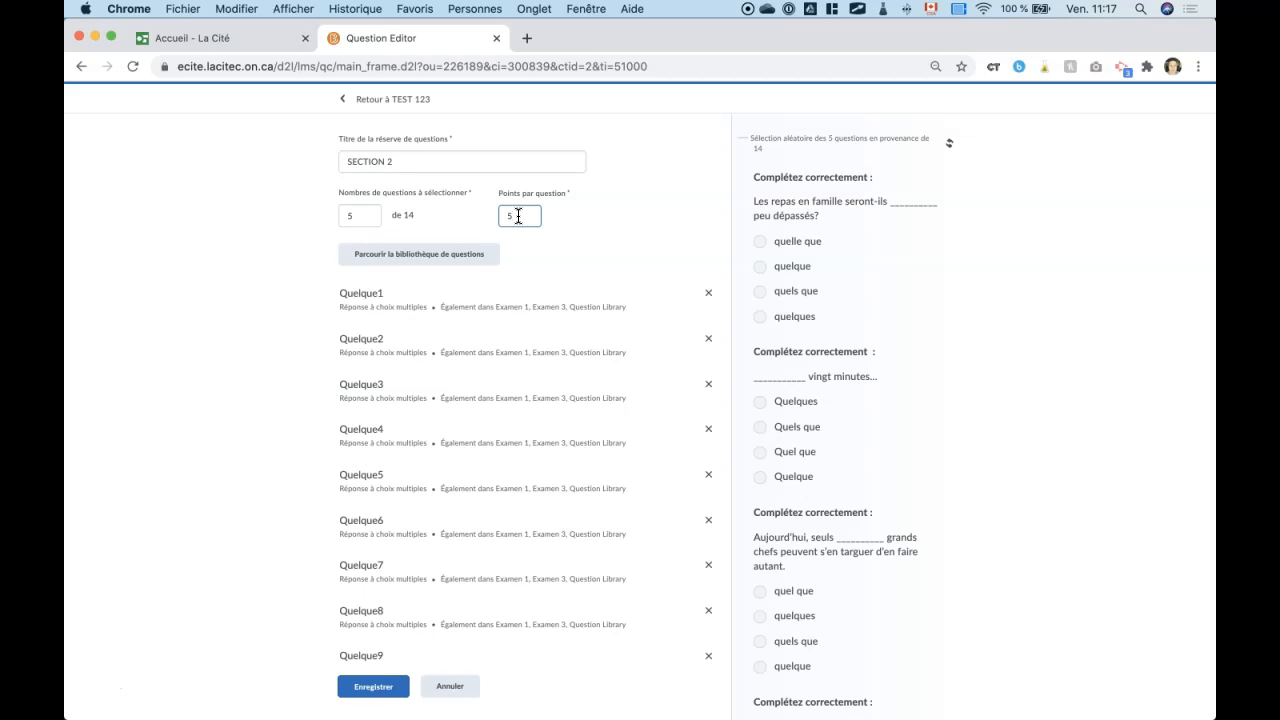
left_click(378, 686)
Step: Add a third question pool titled "SECTION 3" to the TEST 123 quiz
left_click(398, 180)
left_click(402, 280)
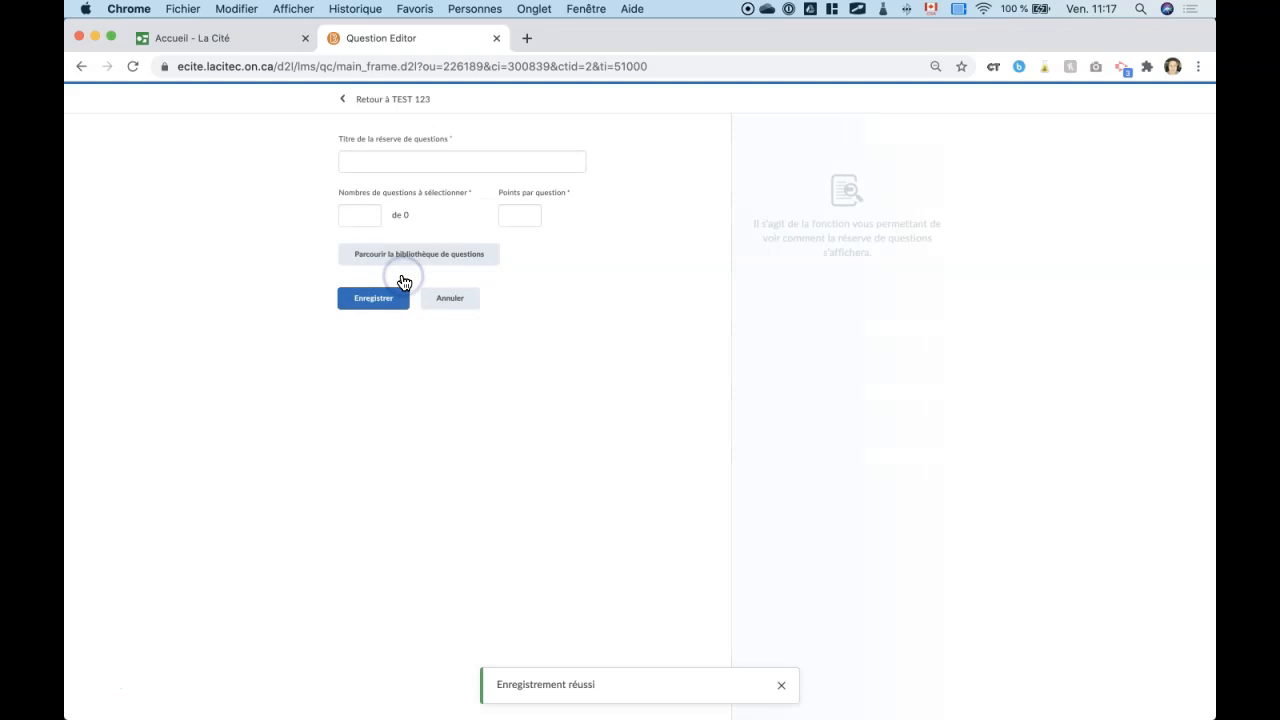
left_click(380, 162)
type("SECTION 2")
Step: Import the whole library section Chapitre into the SECTION 3 question pool
left_click(374, 256)
left_click(396, 293)
left_click(391, 703)
Step: Set the SECTION 3 pool to select 3 questions worth 10 points each and save it
left_click(370, 214)
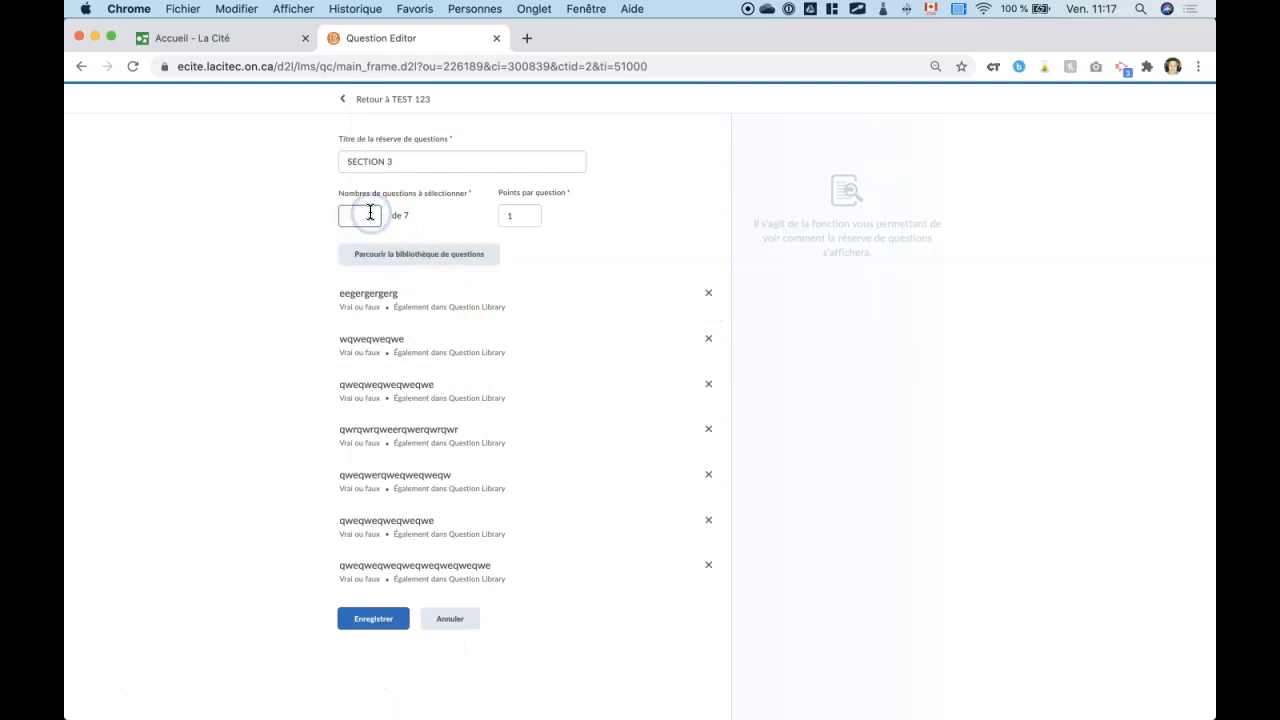
type("3")
left_click(529, 216)
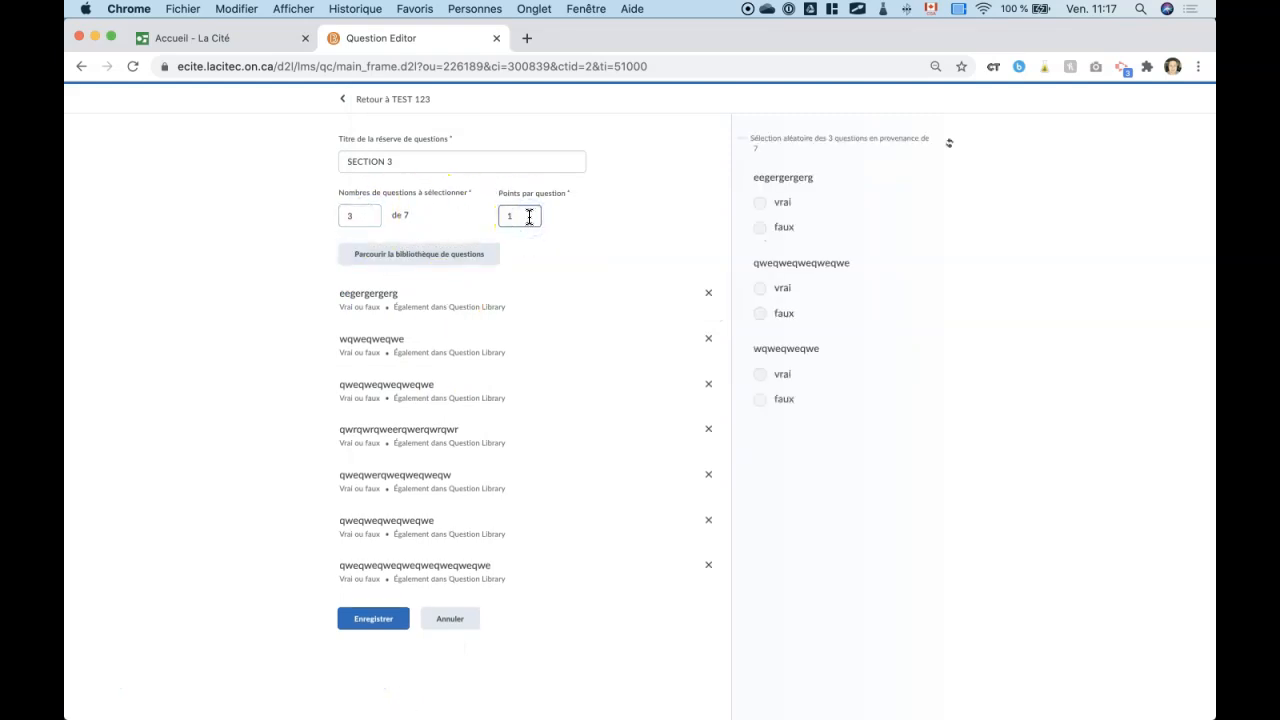
type("0")
left_click(372, 619)
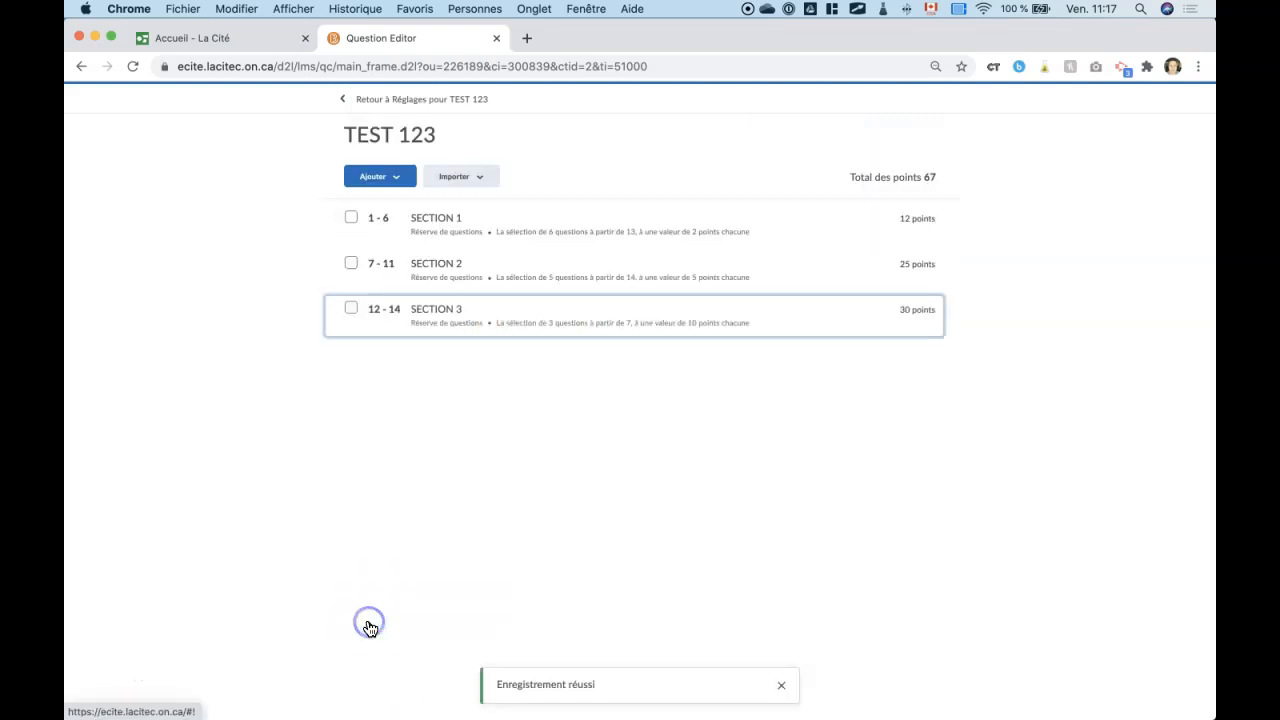
Step: Return to the TEST 123 settings and review the random questions and points listed under each section
left_click(423, 100)
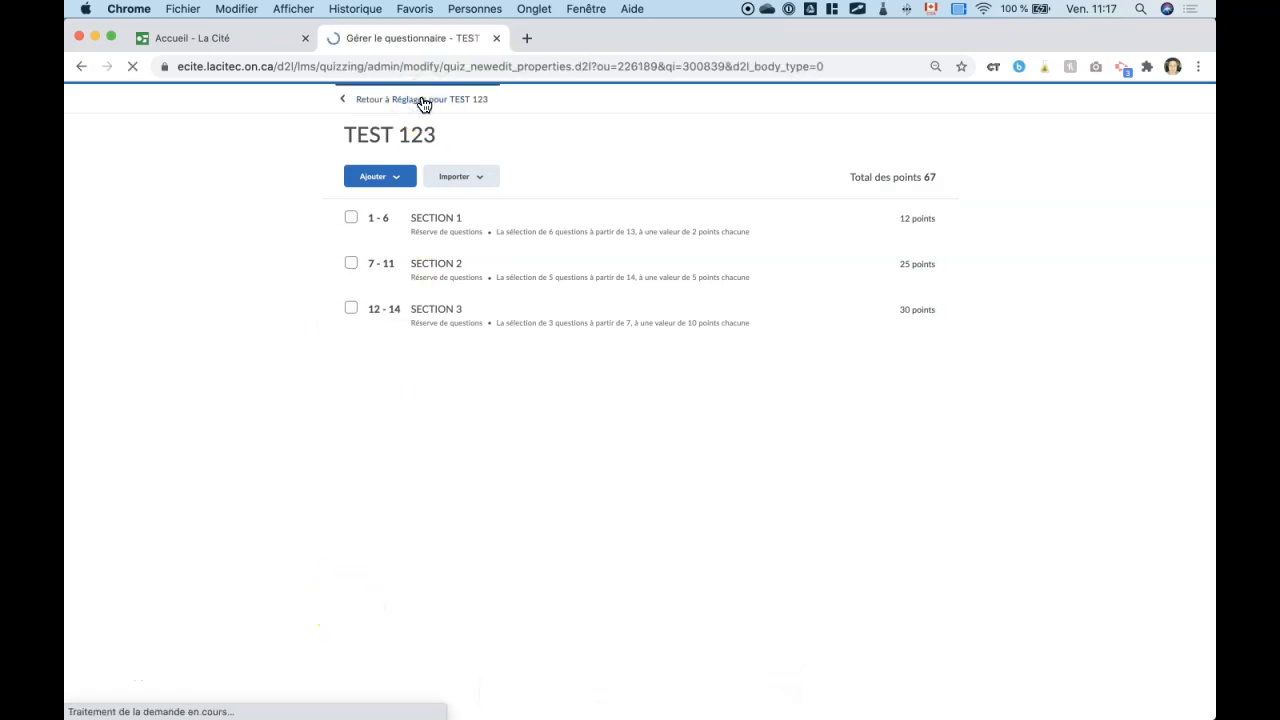
scroll(617, 385, "down", 3)
scroll(617, 385, "down", 4)
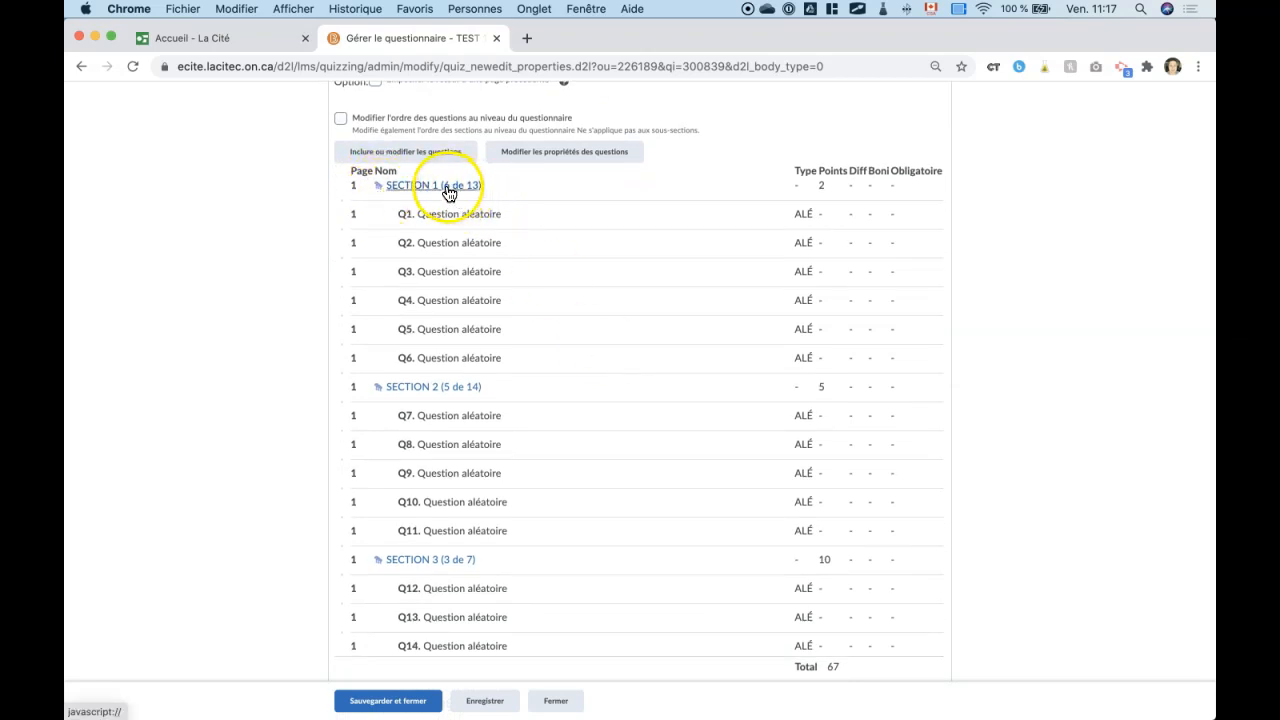
scroll(790, 165, "down", 2)
scroll(790, 163, "down", 1)
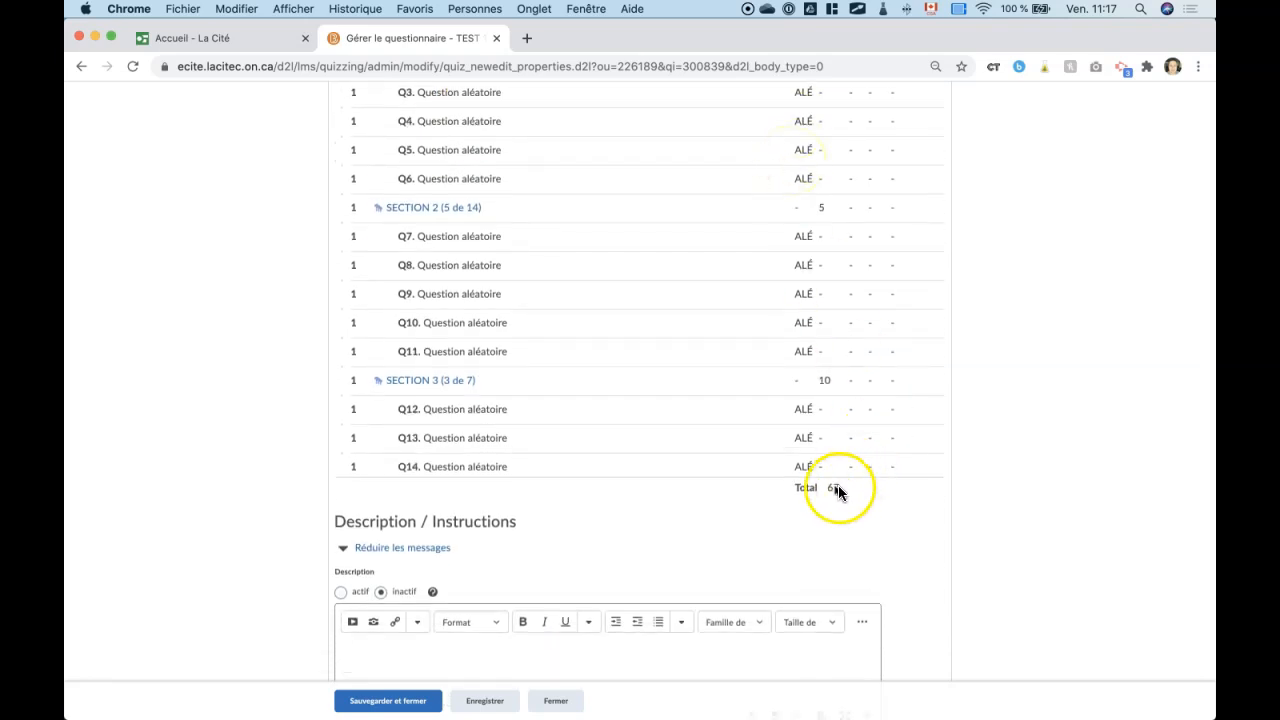
left_click_drag(481, 387, 455, 387)
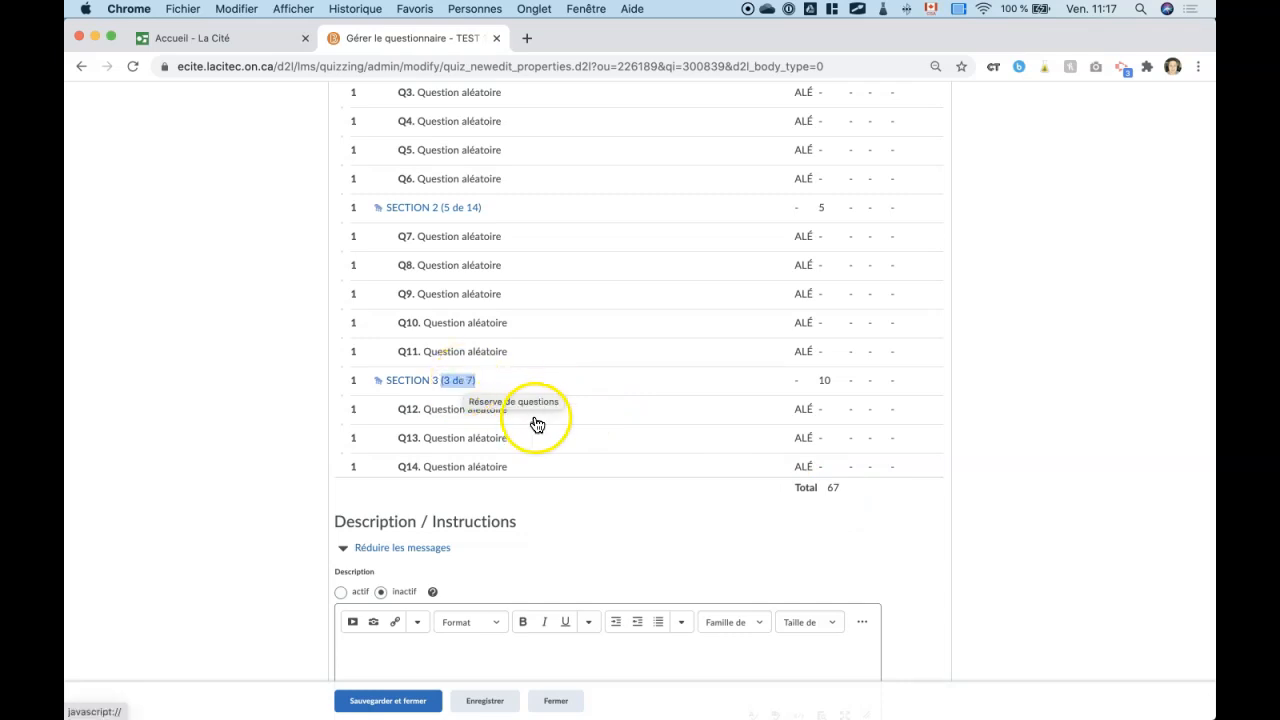
left_click(534, 410)
left_click_drag(520, 412, 424, 415)
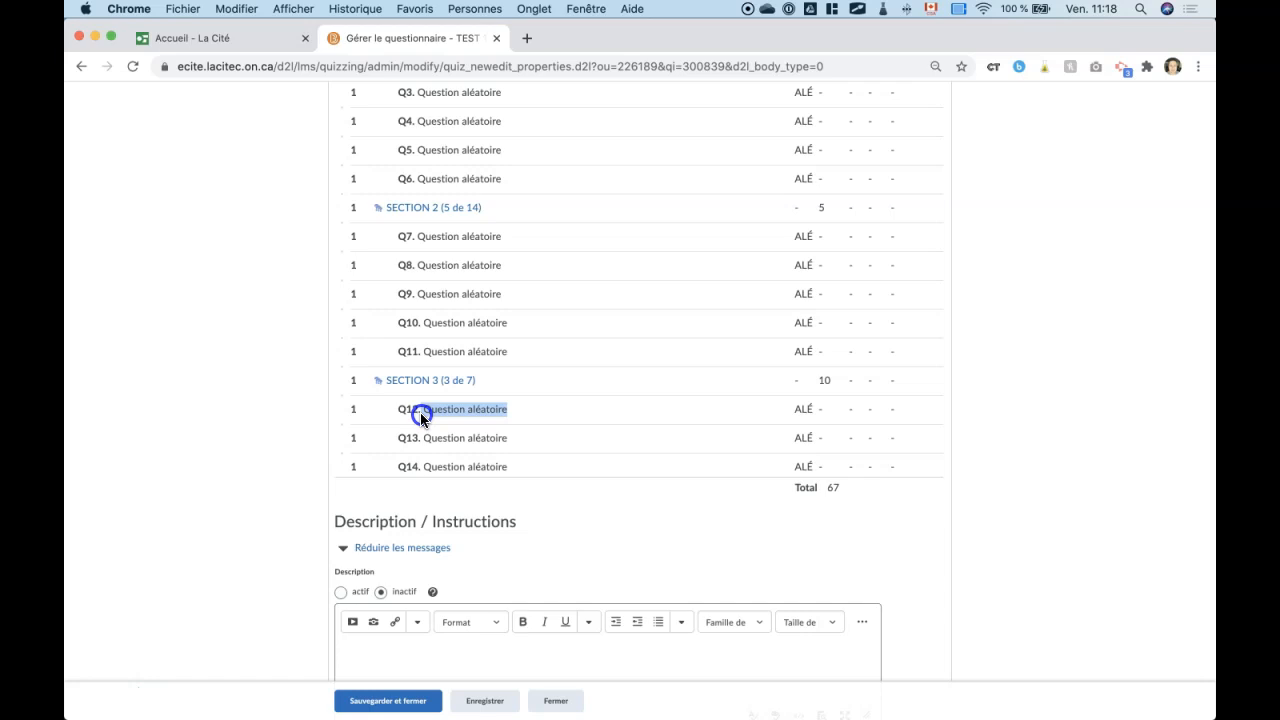
left_click_drag(420, 412, 546, 406)
scroll(565, 412, "down", 2)
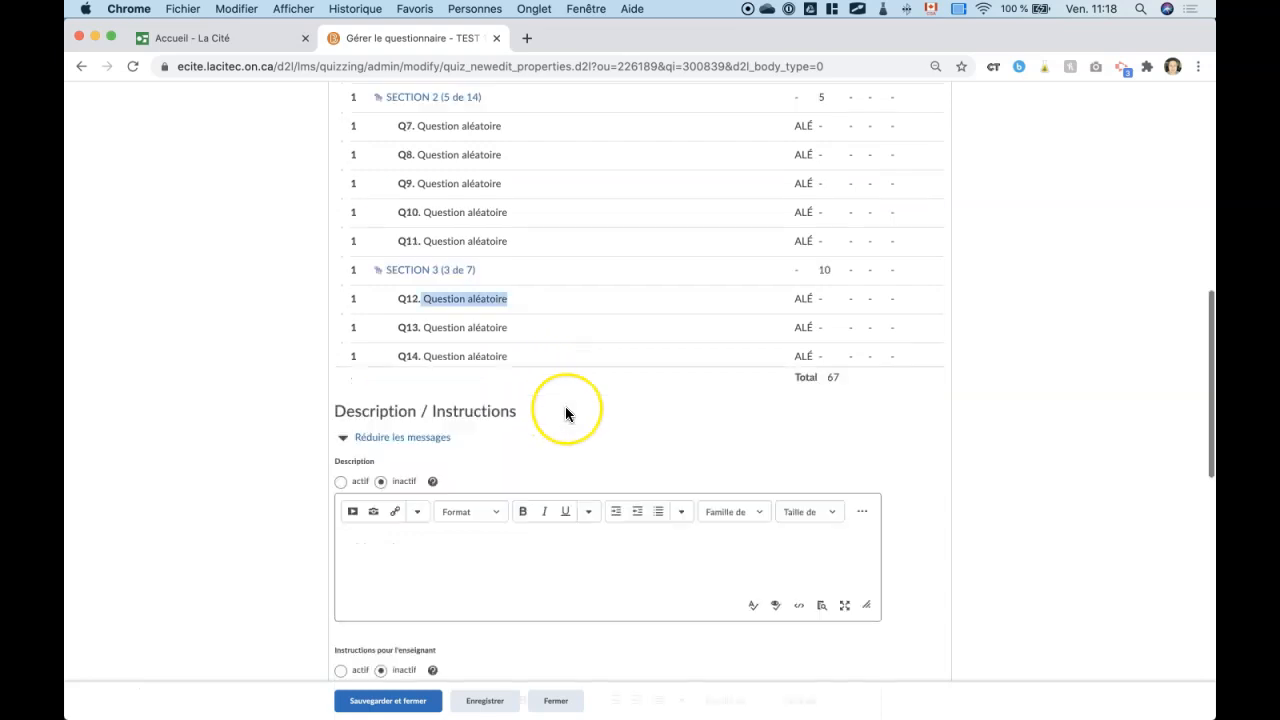
Step: Open the preview of the TEST 123 quiz and start answering it
scroll(565, 413, "up", 7)
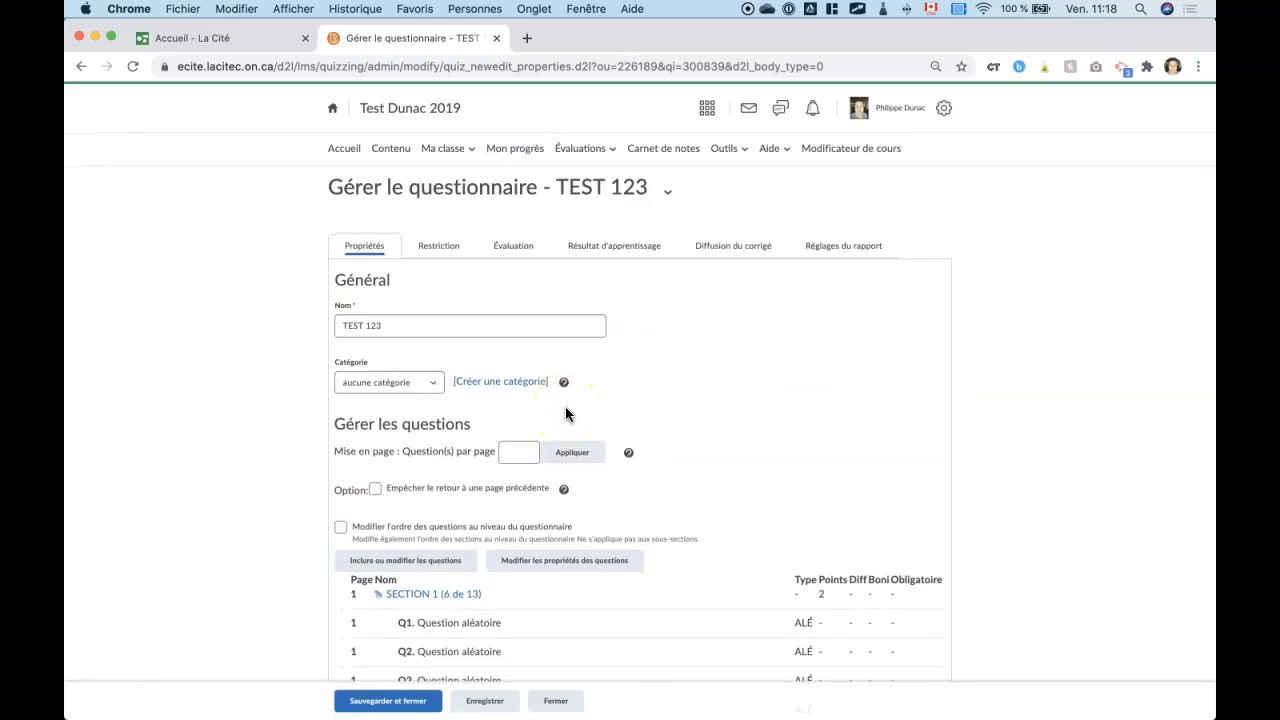
left_click(667, 192)
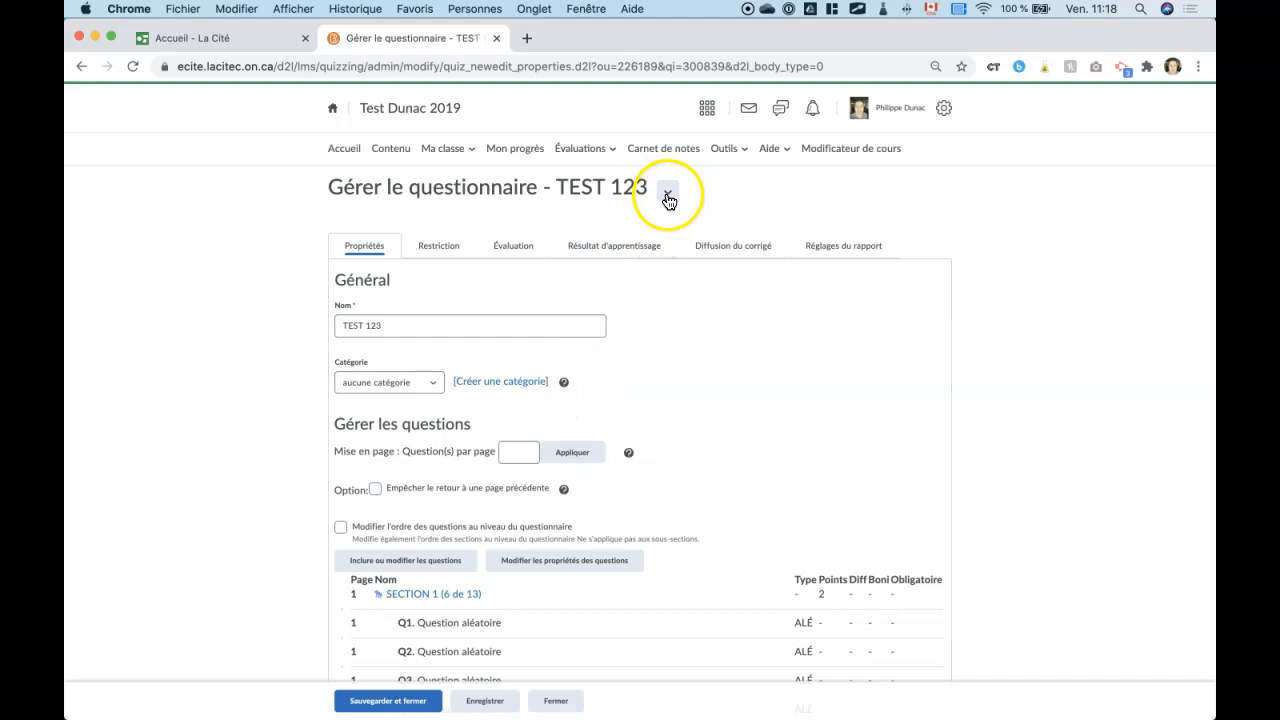
left_click(700, 229)
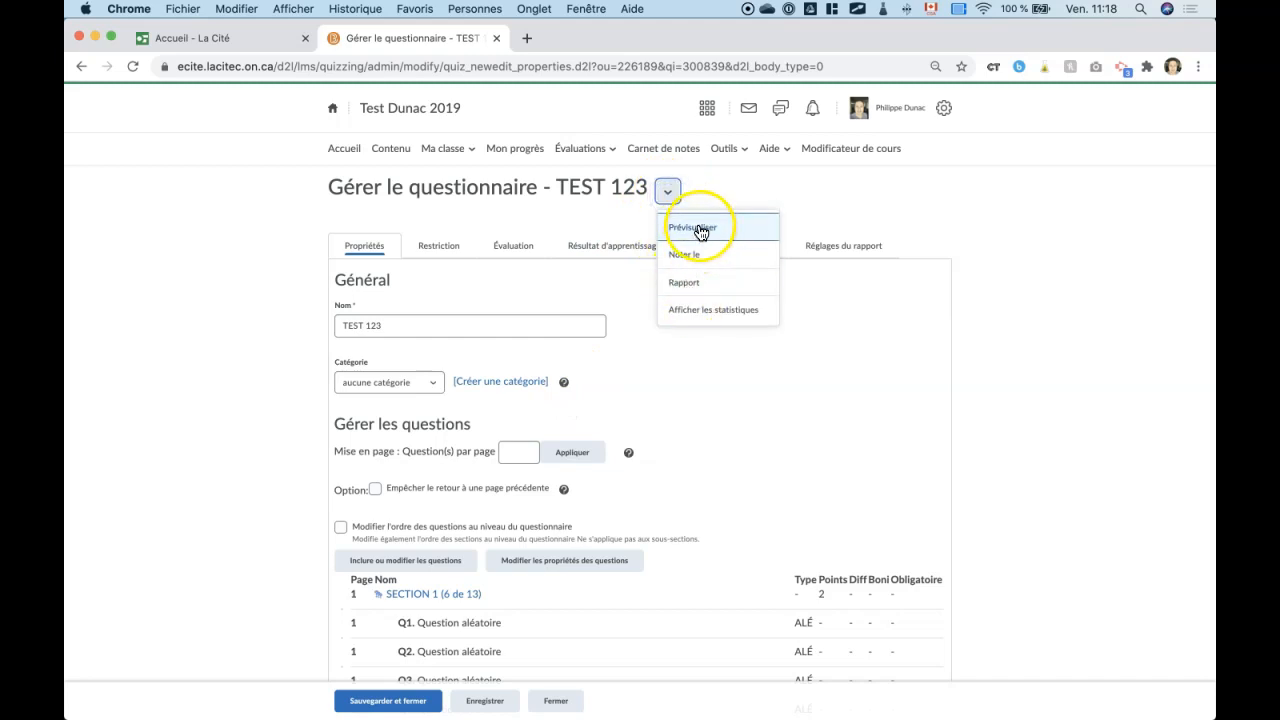
left_click(462, 688)
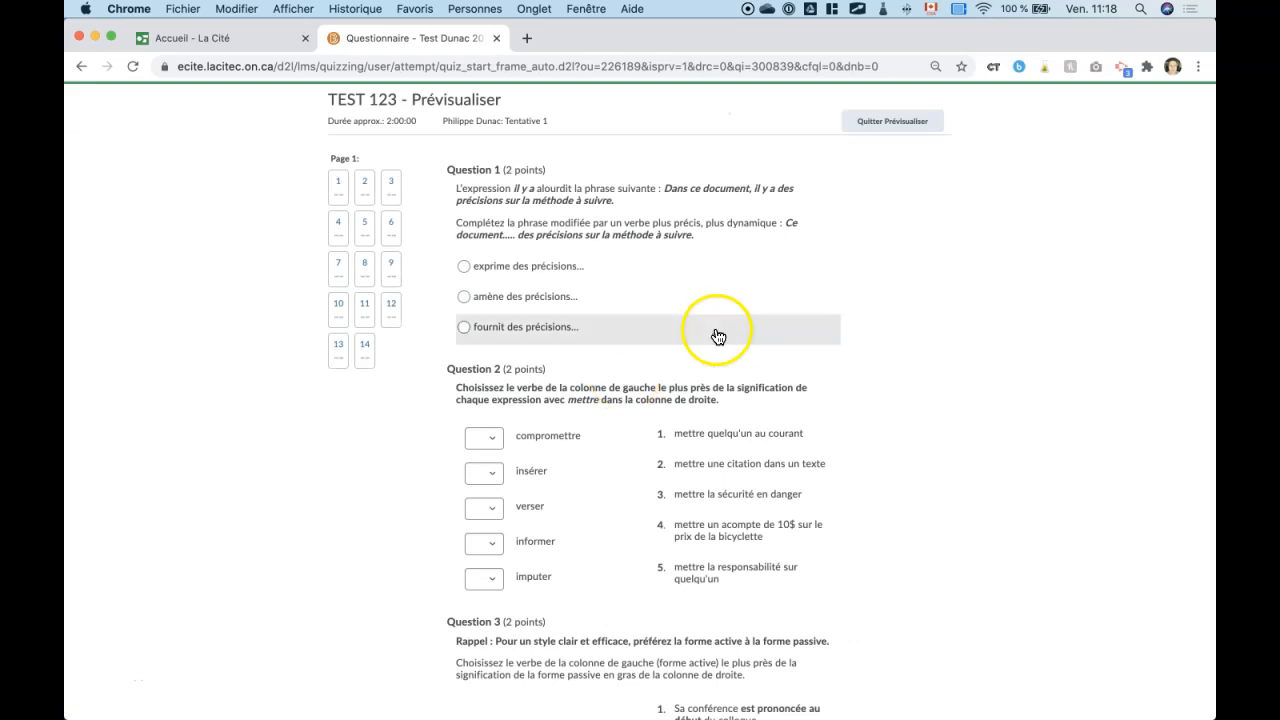
Step: Look through the randomly drawn questions in the TEST 123 preview and exit the preview
scroll(716, 336, "down", 1)
scroll(716, 336, "down", 1)
scroll(716, 336, "down", 4)
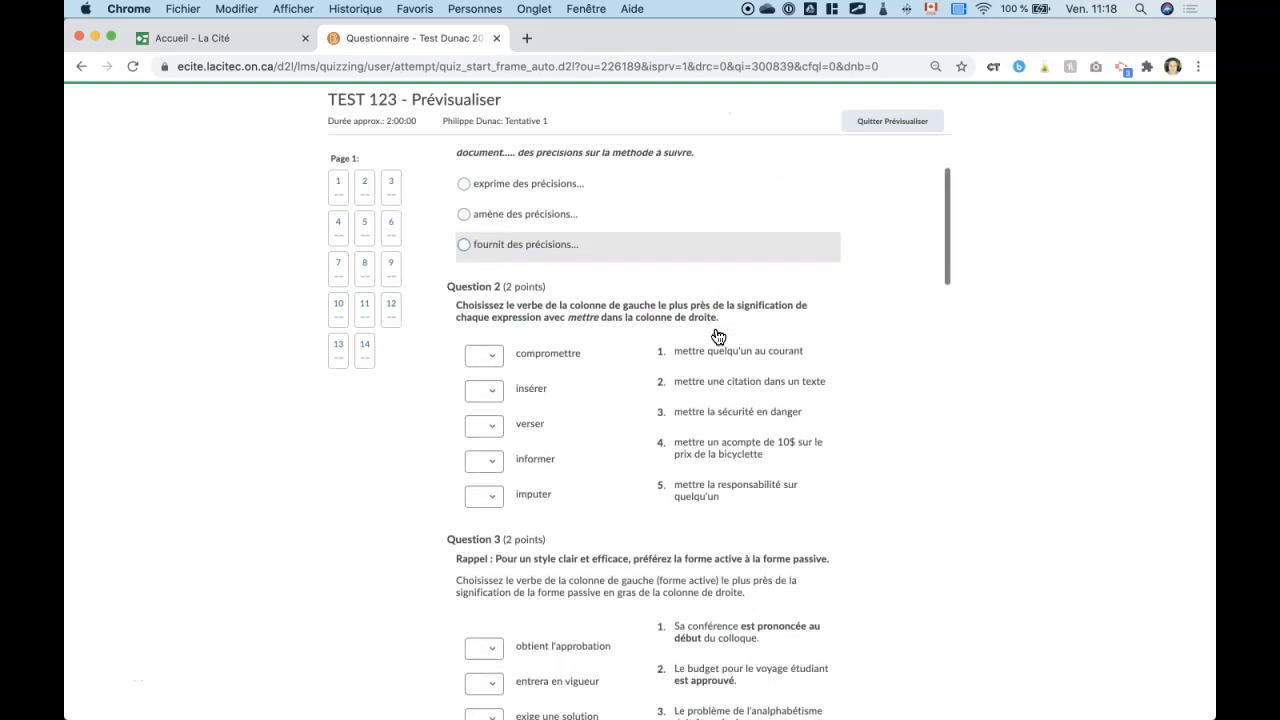
scroll(716, 336, "down", 3)
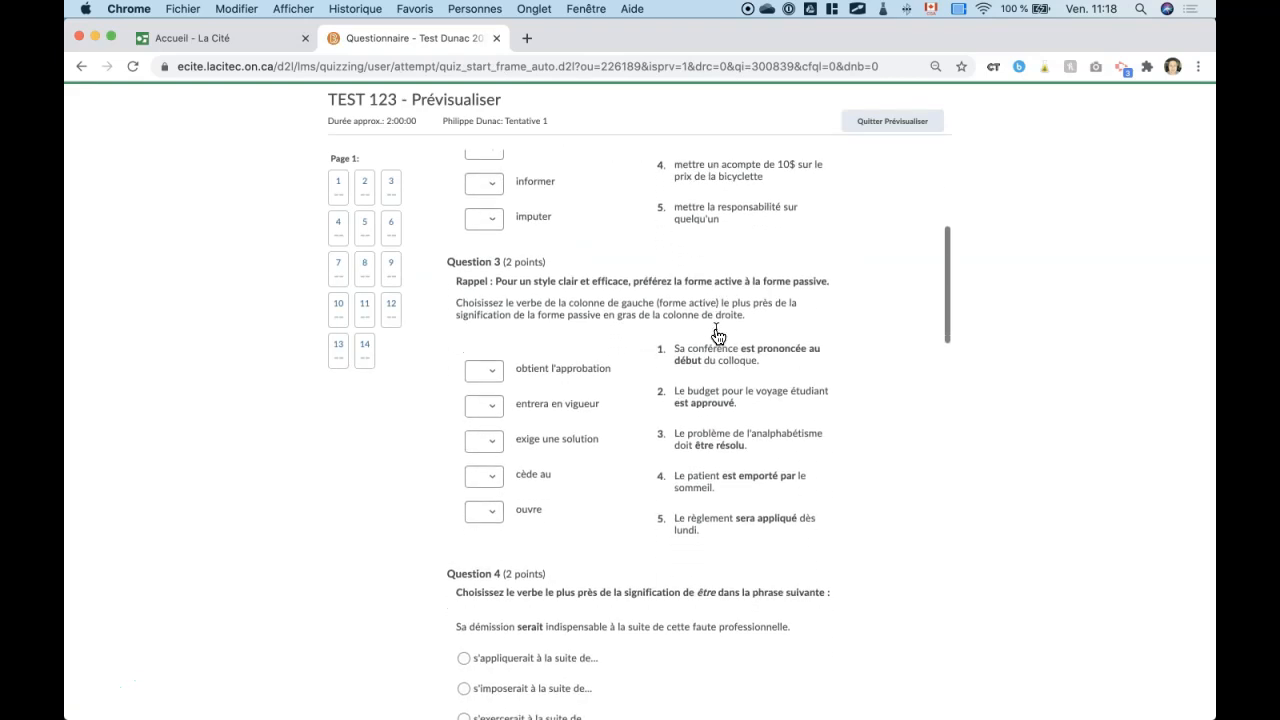
scroll(716, 336, "down", 14)
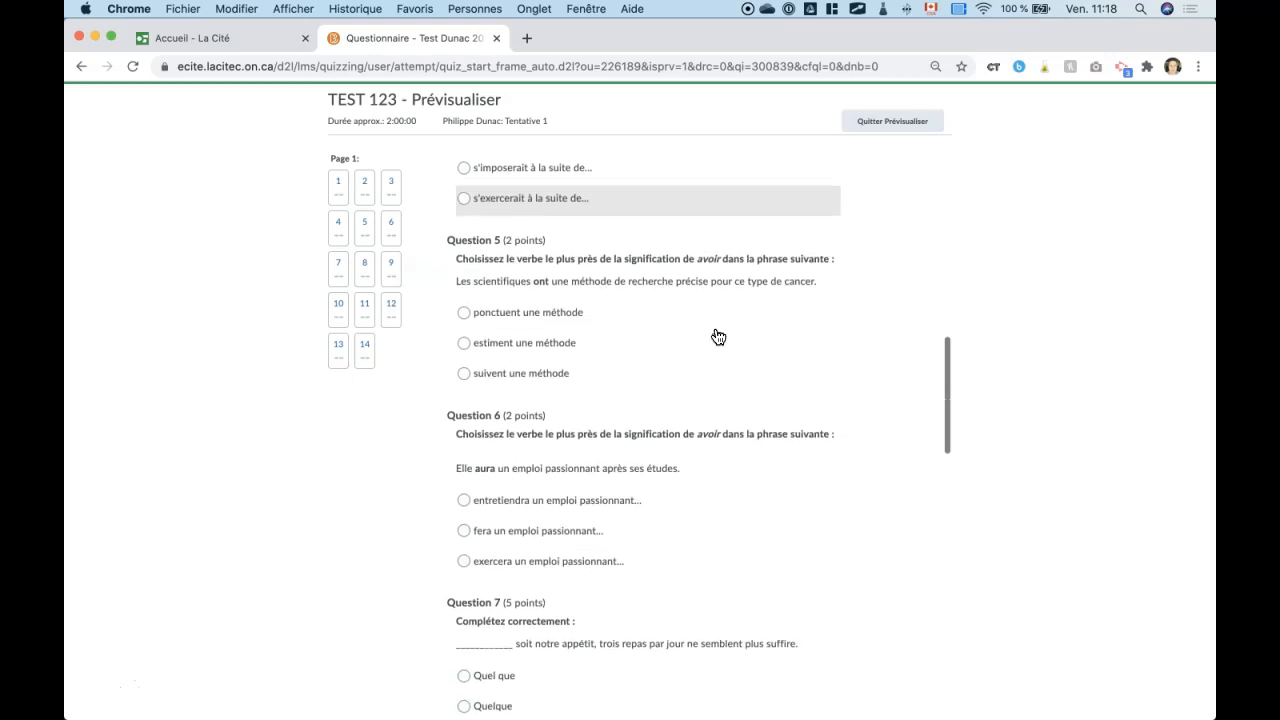
scroll(718, 337, "down", 1)
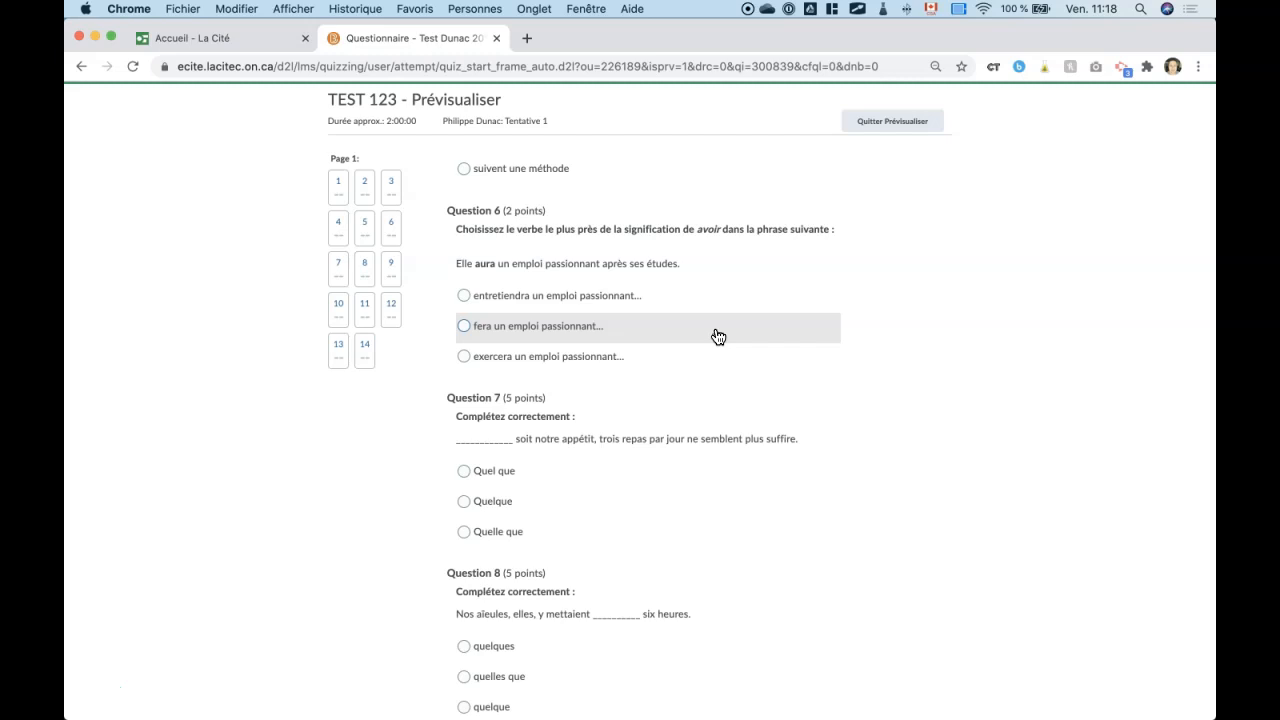
left_click(711, 328)
left_click(880, 121)
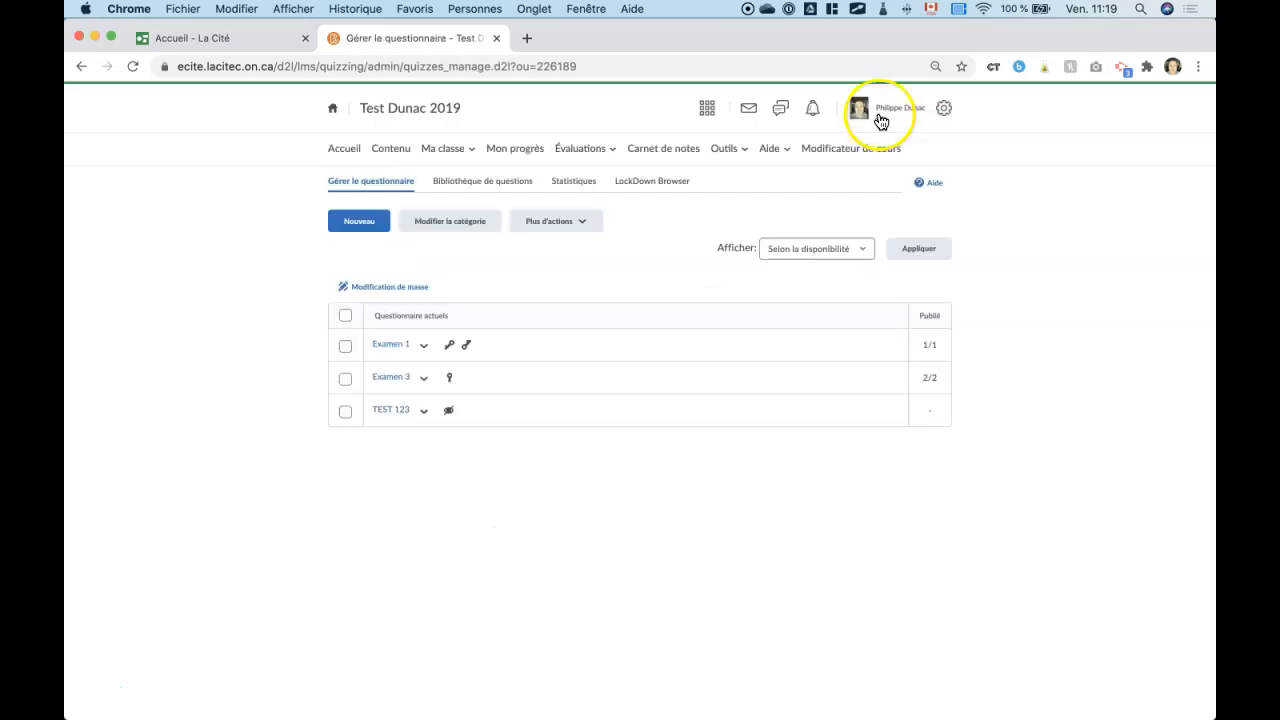
Step: Preview TEST 123 again from the quiz list to compare the newly drawn questions, and exit the preview
left_click(423, 410)
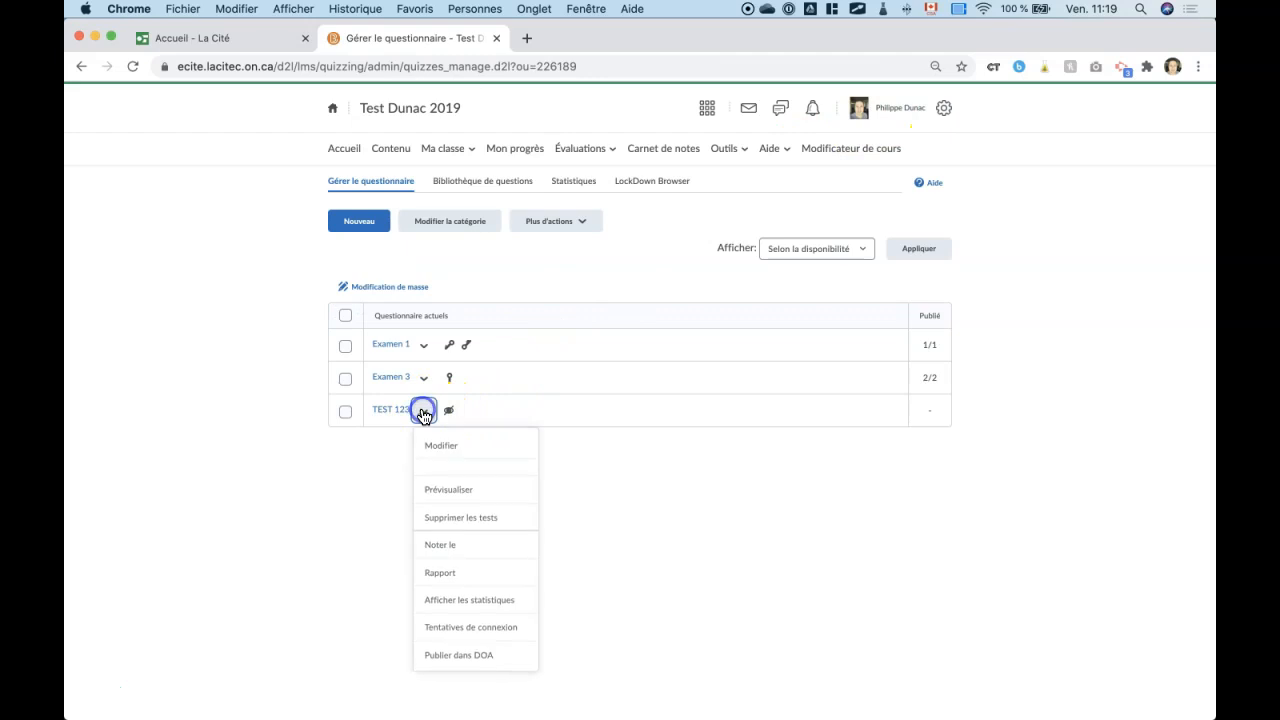
left_click(452, 501)
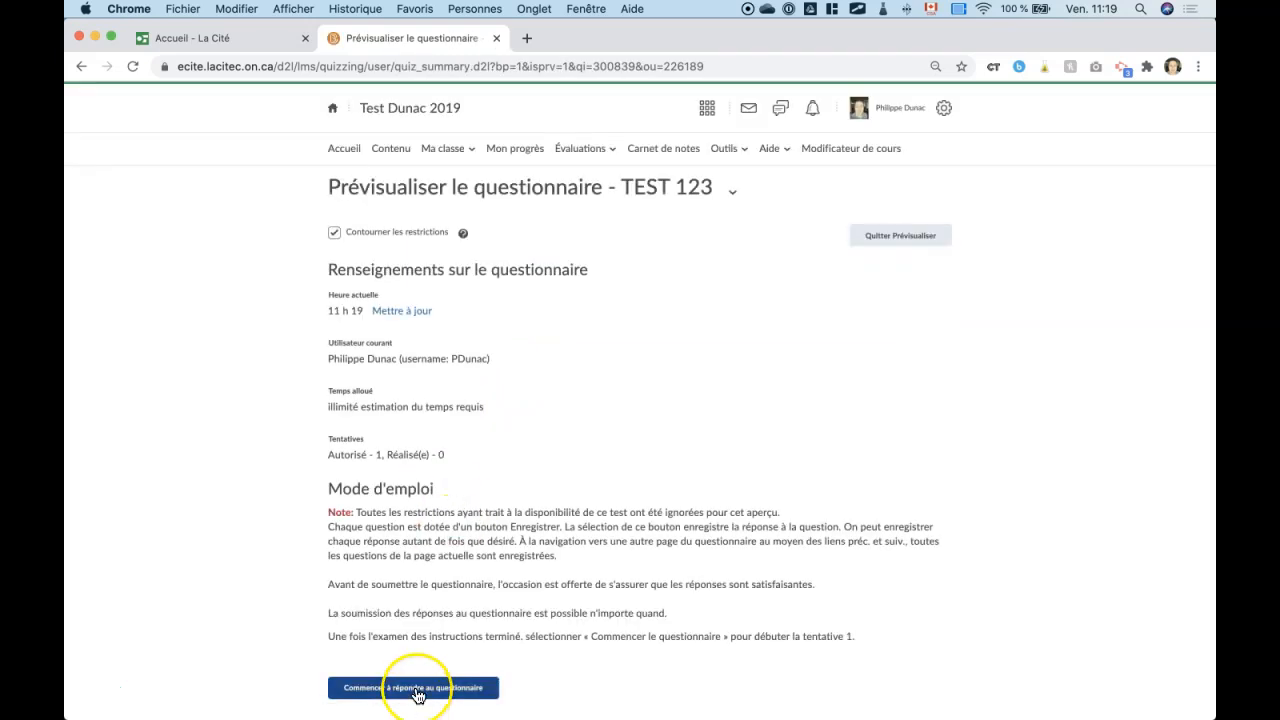
left_click(418, 693)
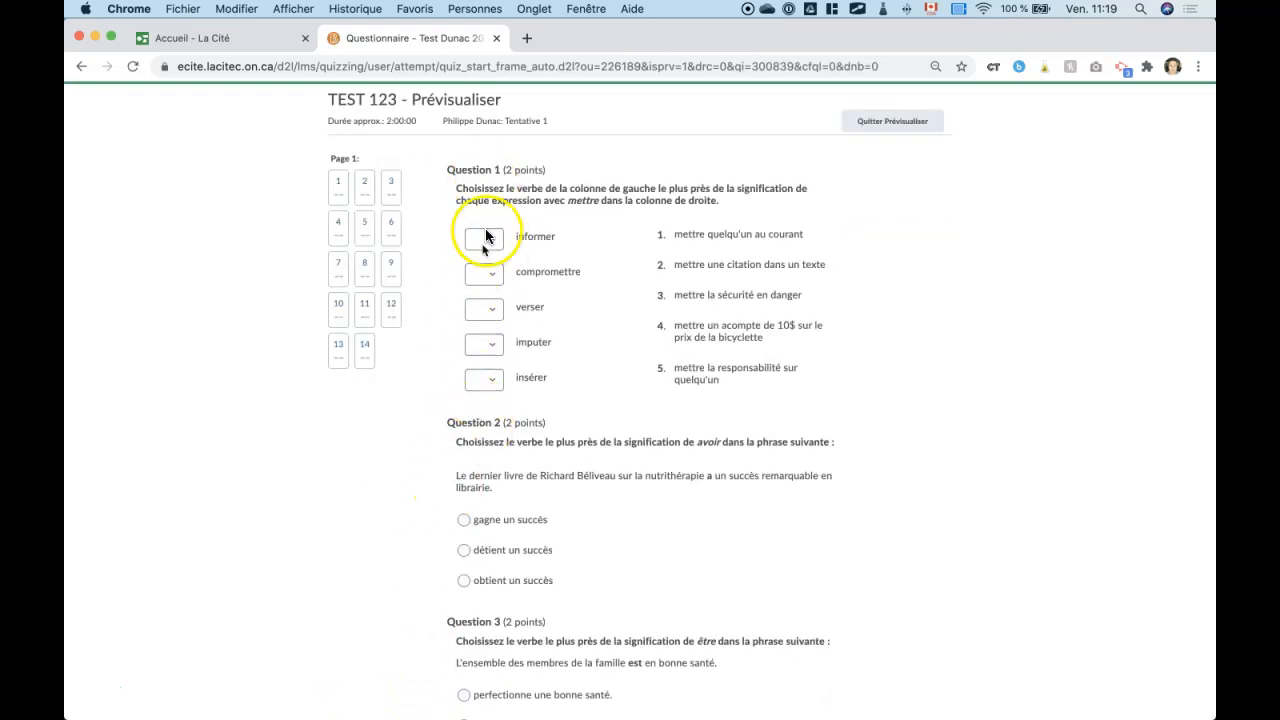
scroll(531, 312, "down", 9)
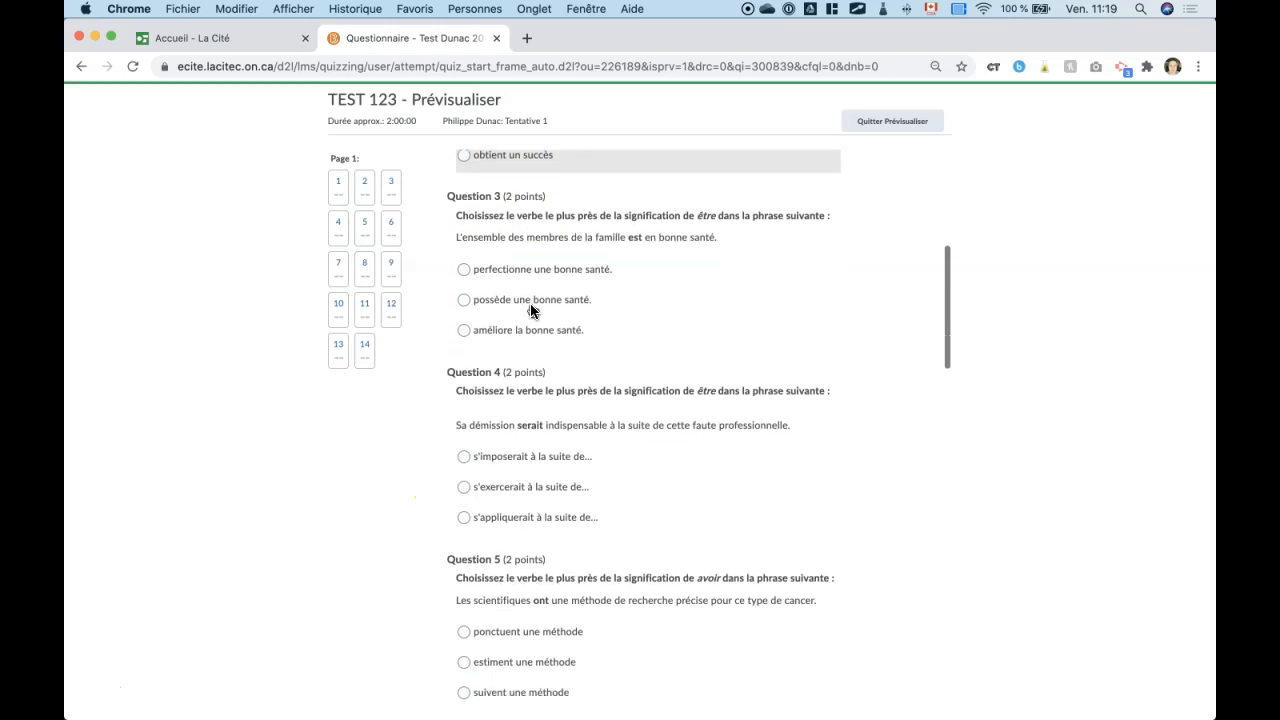
left_click(904, 128)
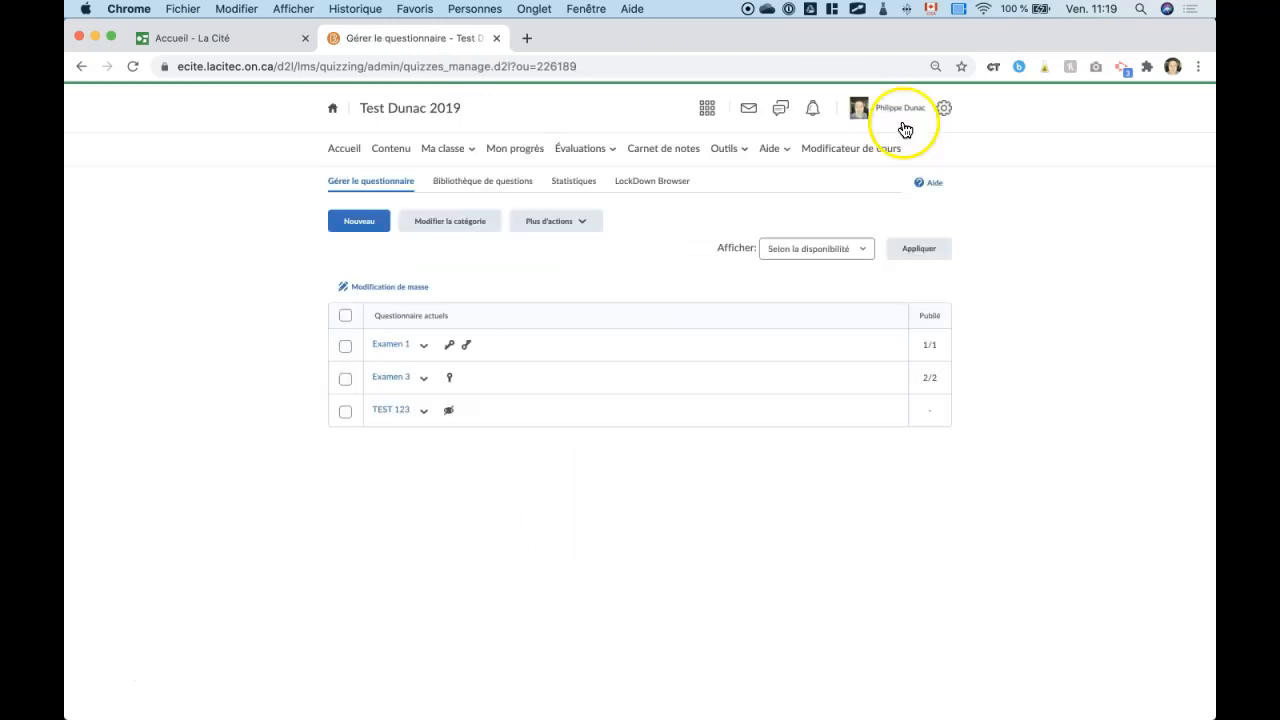